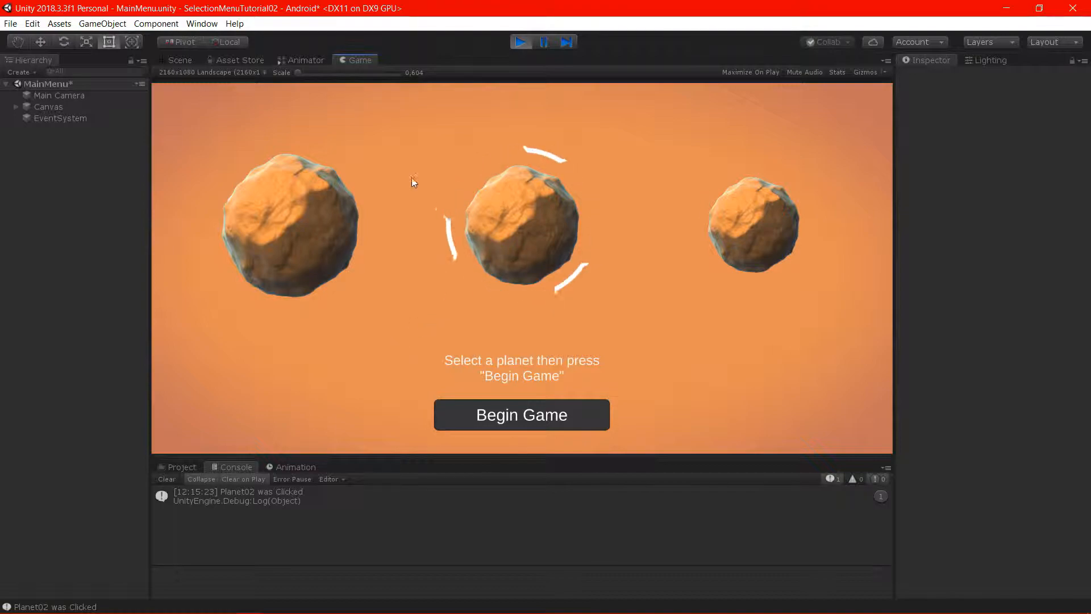
Test the running selection menu by selecting the large, medium and small planets in turn and beginning the game
{"action": "left_click", "coordinate": [337, 231]}
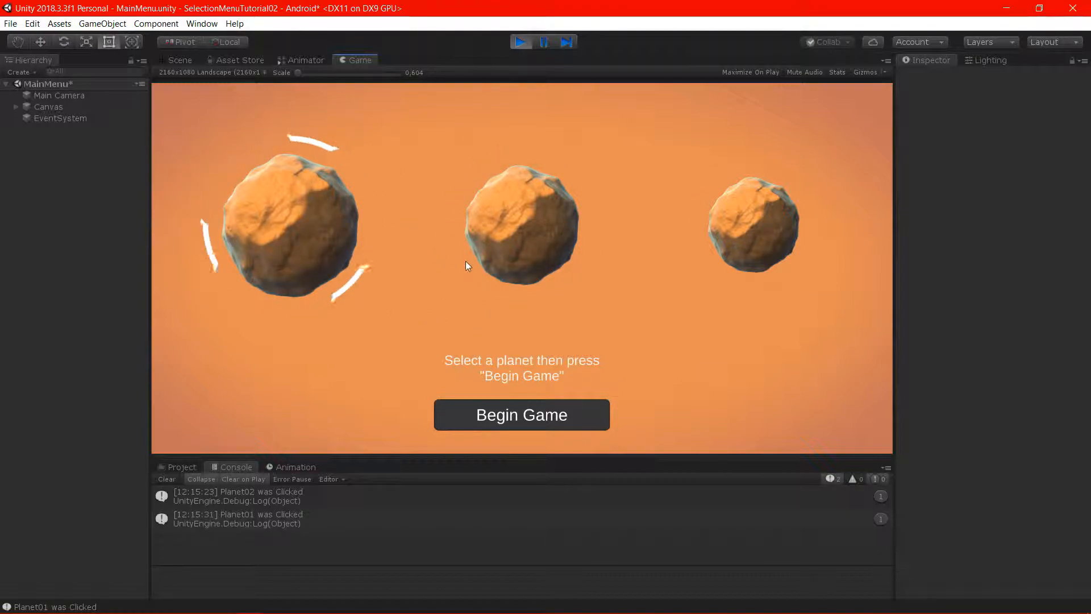
{"action": "left_click", "coordinate": [538, 212]}
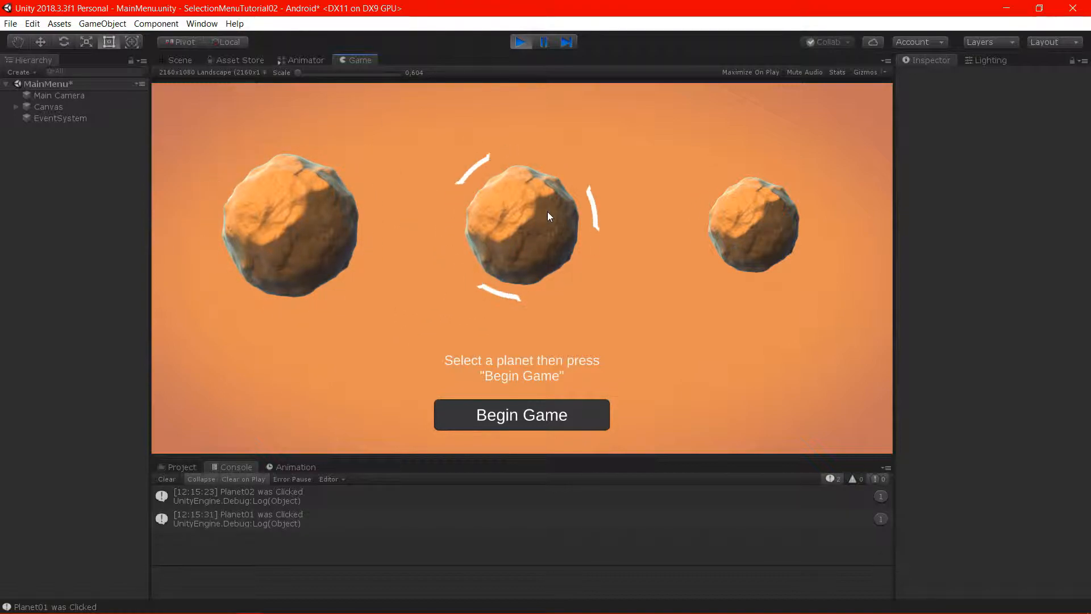
{"action": "left_click", "coordinate": [750, 217]}
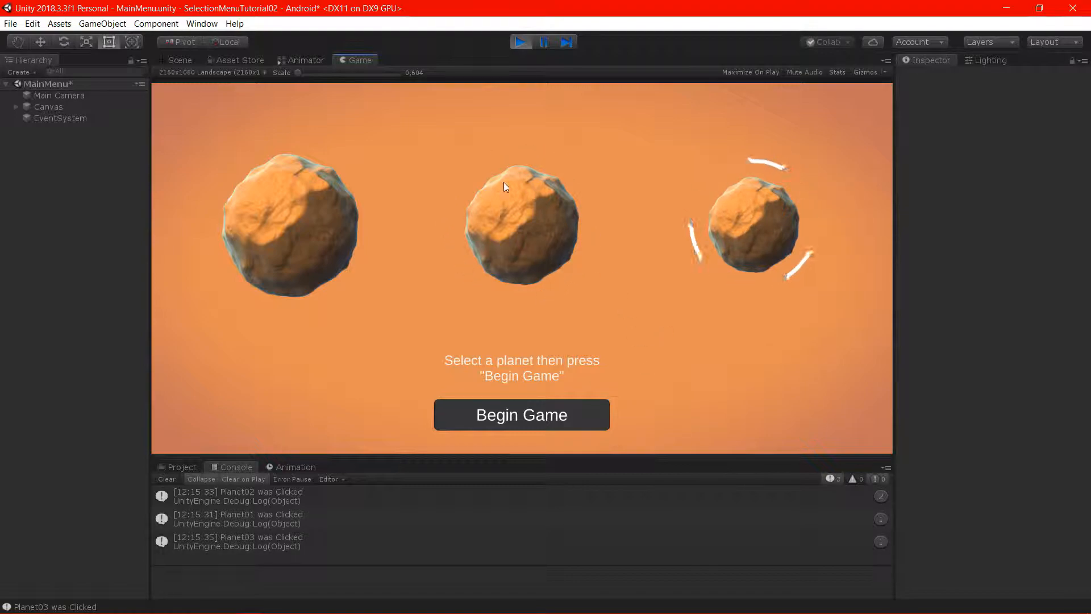
{"action": "left_click", "coordinate": [524, 415]}
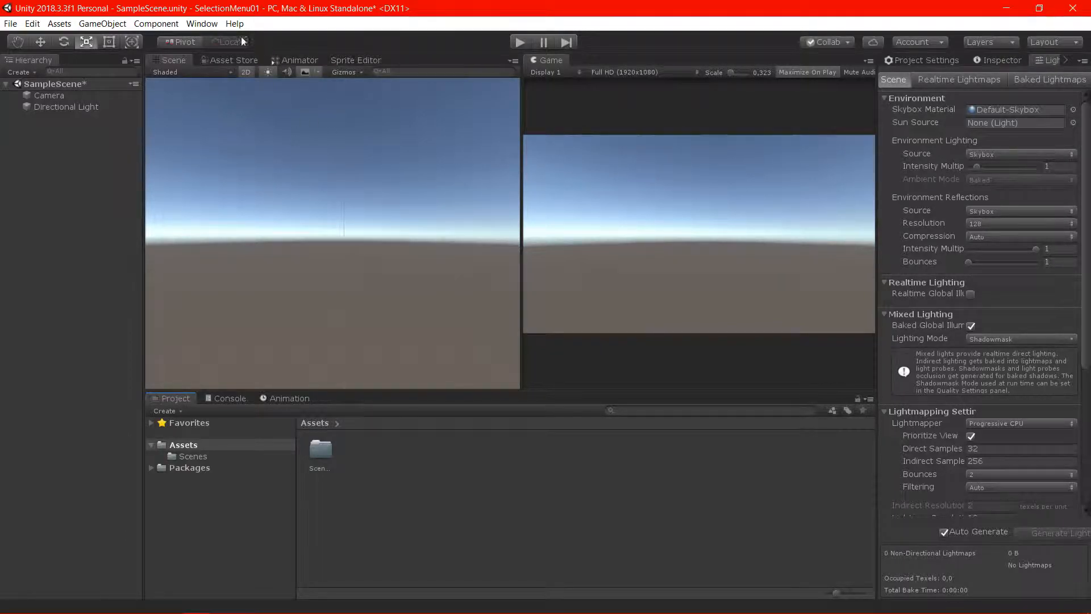
Set the scene's skybox material to None in the lighting settings
{"action": "left_click", "coordinate": [201, 23]}
{"action": "mouse_move", "coordinate": [261, 139]}
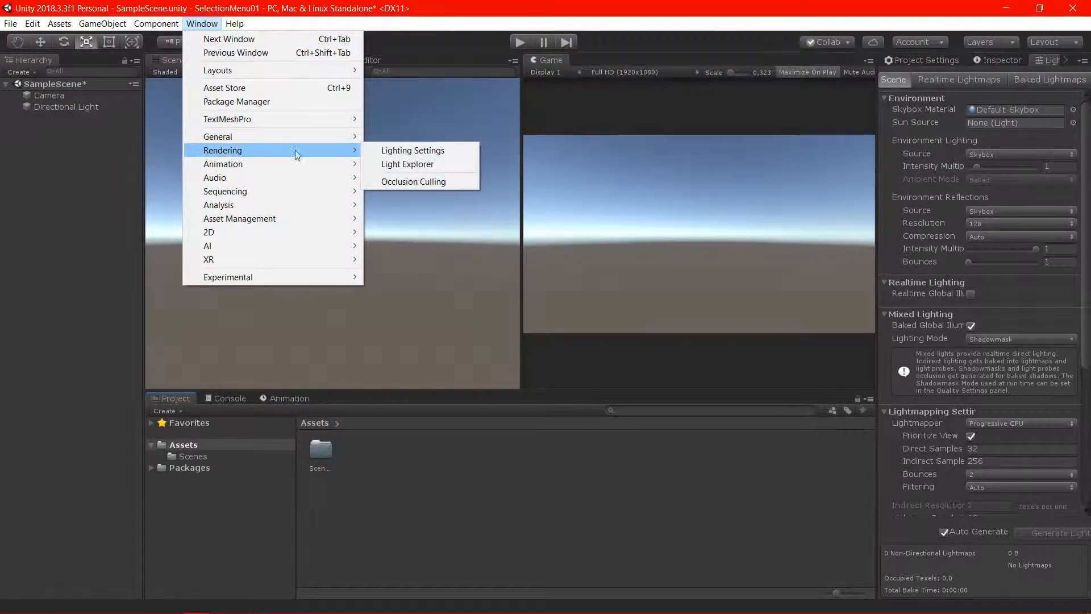
{"action": "left_click", "coordinate": [410, 151]}
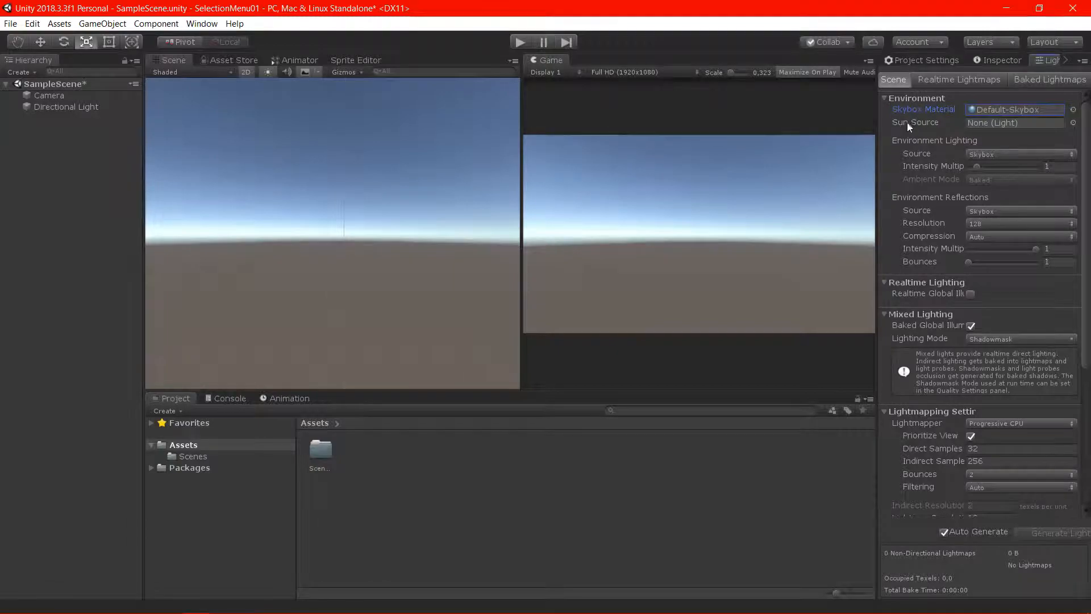
{"action": "left_click", "coordinate": [1073, 110]}
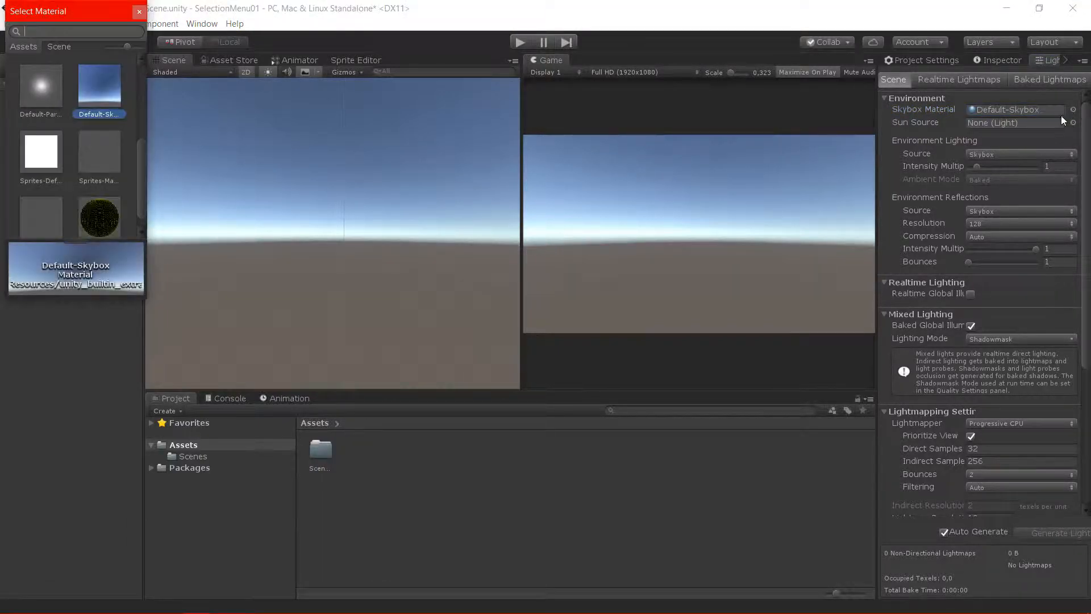
{"action": "left_click", "coordinate": [42, 84]}
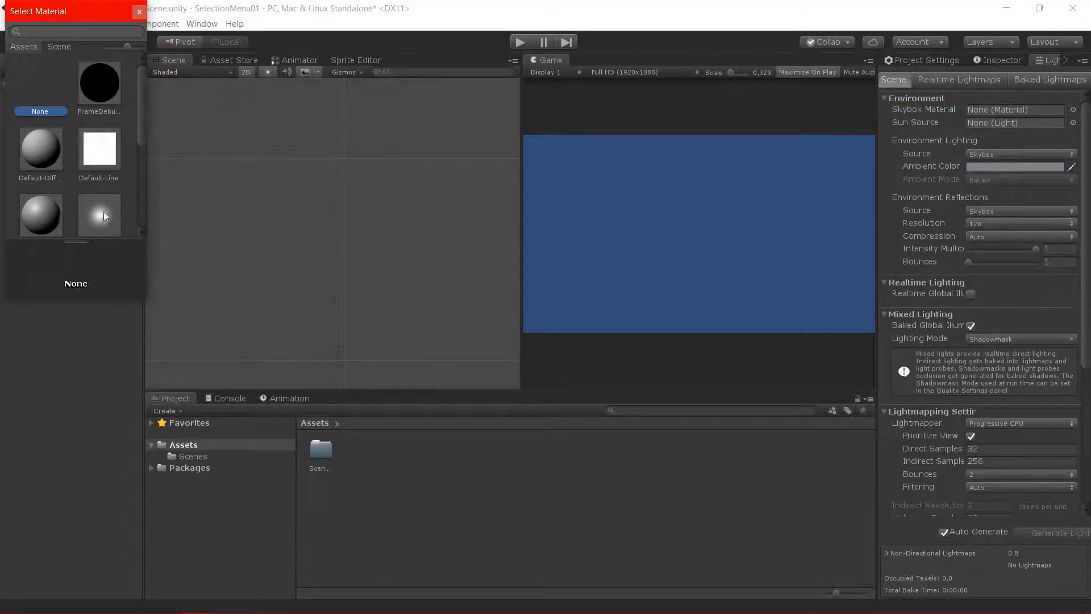
{"action": "left_click", "coordinate": [220, 187]}
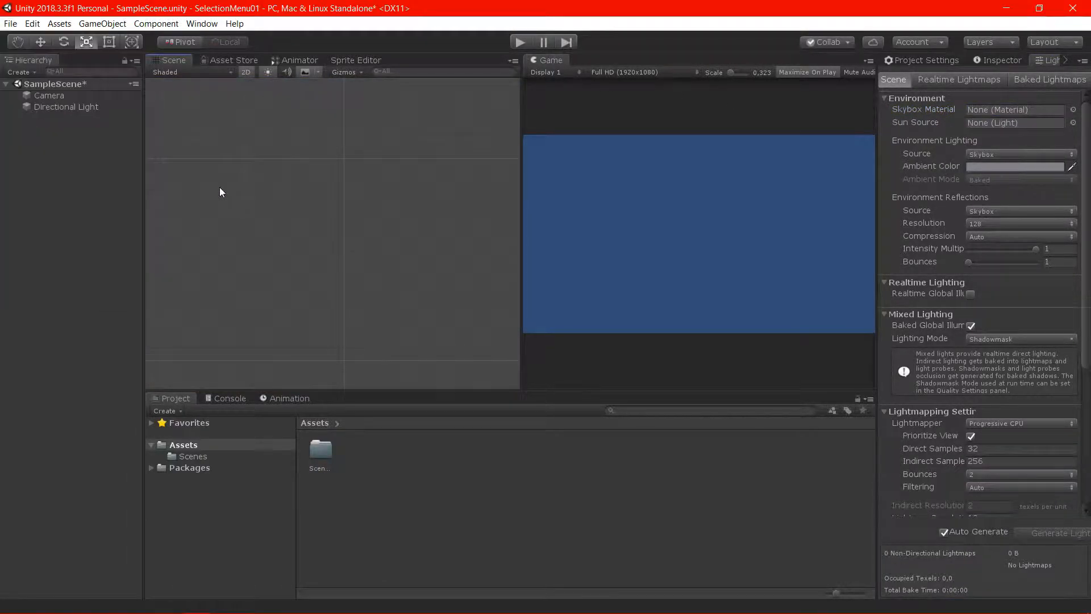
Change the Camera's background color to orange
{"action": "left_click", "coordinate": [90, 95]}
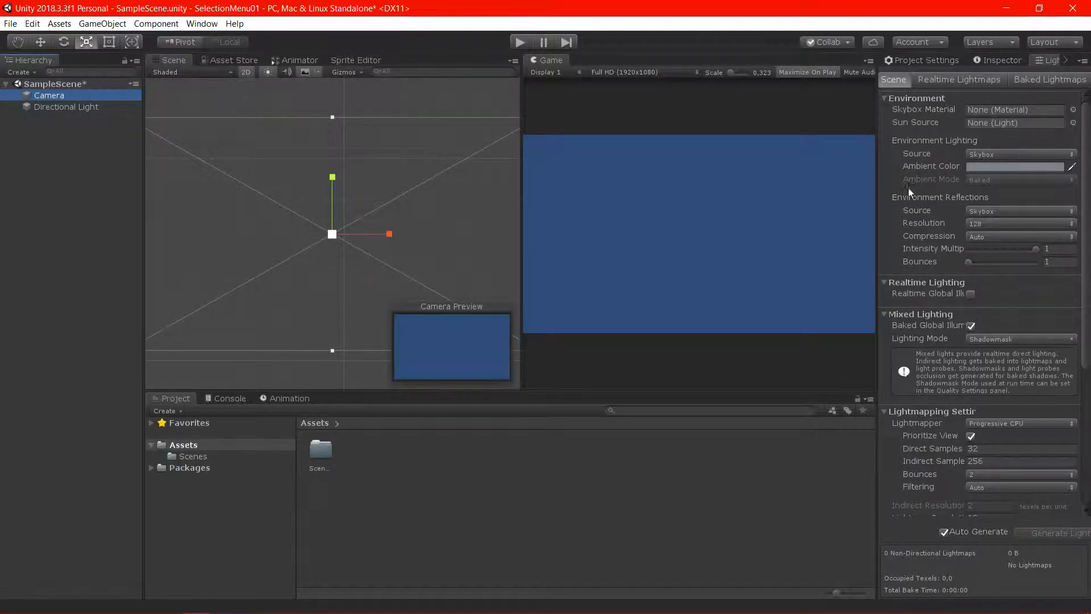
{"action": "scroll", "coordinate": [939, 227], "scroll_direction": "down", "scroll_amount": 5}
{"action": "scroll", "coordinate": [820, 266], "scroll_direction": "up", "scroll_amount": 1}
{"action": "scroll", "coordinate": [932, 168], "scroll_direction": "up", "scroll_amount": 5}
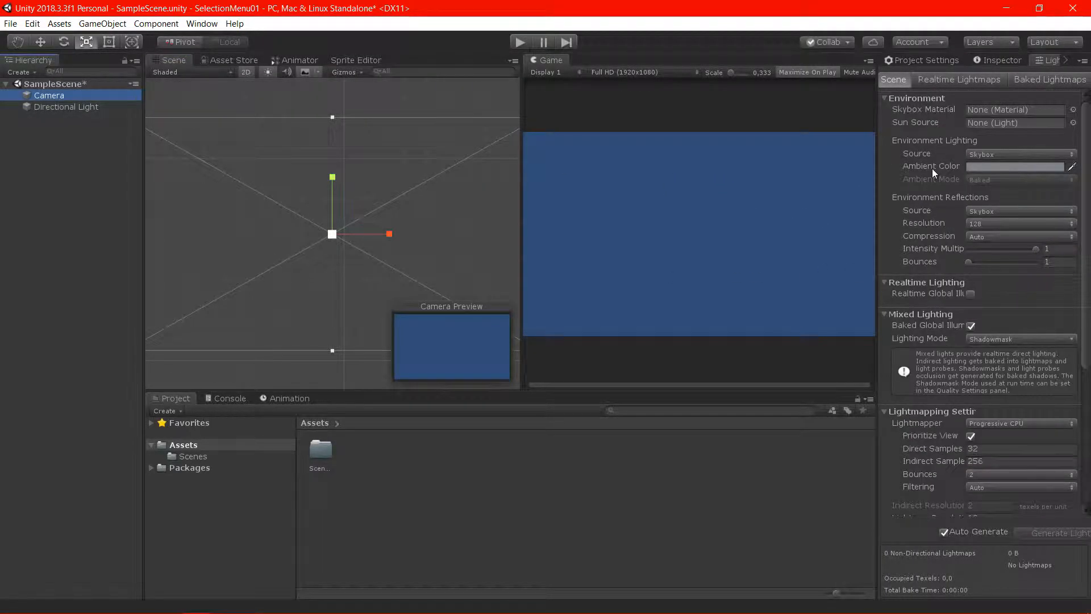
{"action": "left_click", "coordinate": [996, 61]}
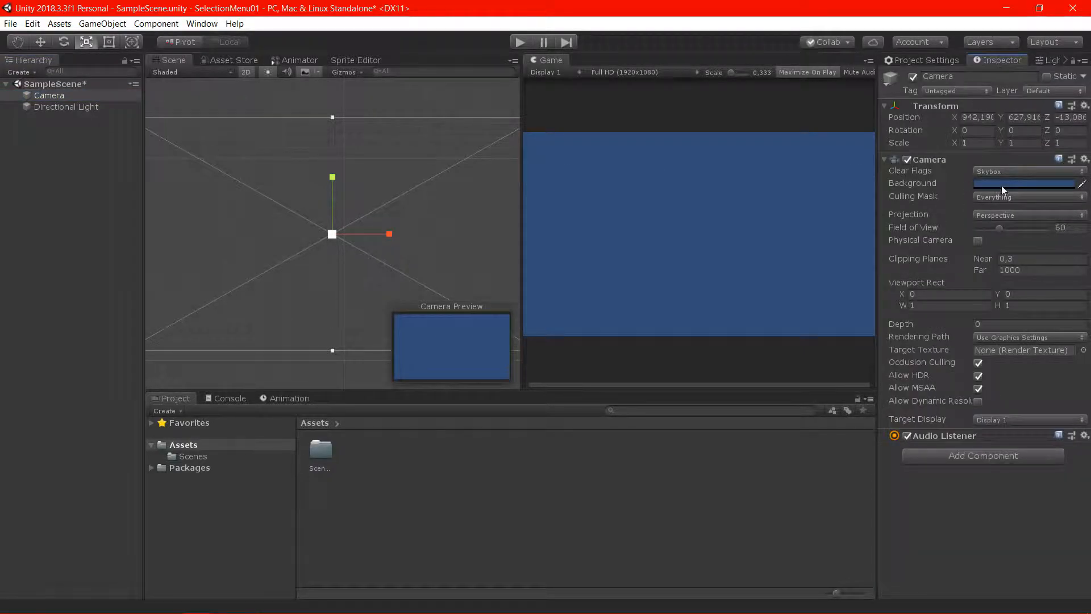
{"action": "left_click", "coordinate": [998, 182]}
{"action": "mouse_move", "coordinate": [157, 144]}
{"action": "left_mouse_down"}
{"action": "mouse_move", "coordinate": [155, 101]}
{"action": "mouse_move", "coordinate": [166, 103]}
{"action": "mouse_move", "coordinate": [105, 86]}
{"action": "mouse_move", "coordinate": [101, 104]}
{"action": "mouse_move", "coordinate": [116, 95]}
{"action": "left_mouse_up"}
{"action": "left_click", "coordinate": [162, 12]}
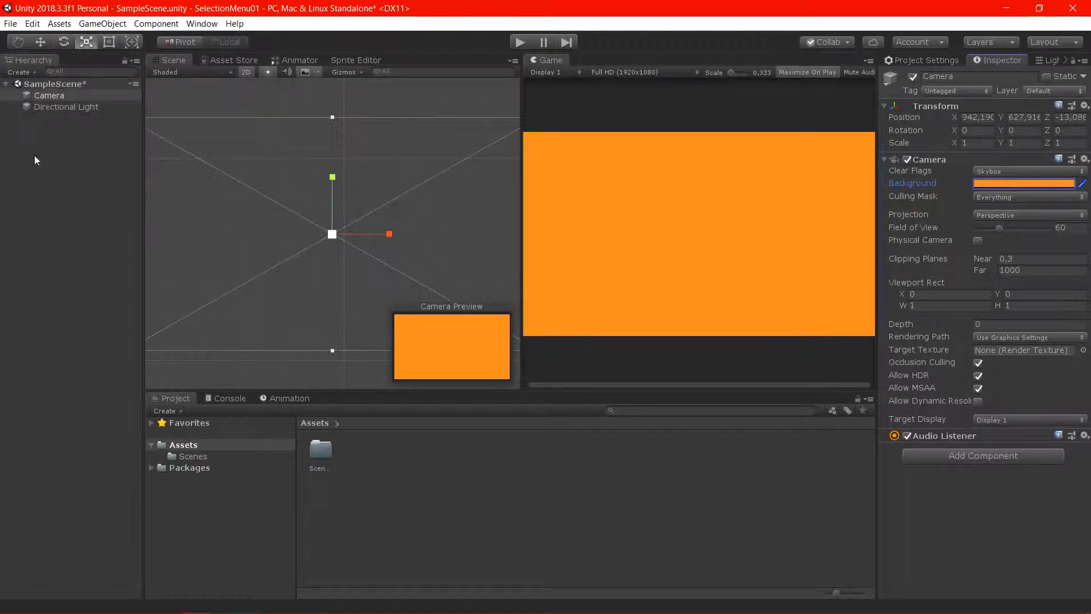
Add a UI Canvas to the scene
{"action": "left_click", "coordinate": [42, 159]}
{"action": "left_click", "coordinate": [60, 95]}
{"action": "right_click", "coordinate": [74, 144]}
{"action": "left_click", "coordinate": [27, 147]}
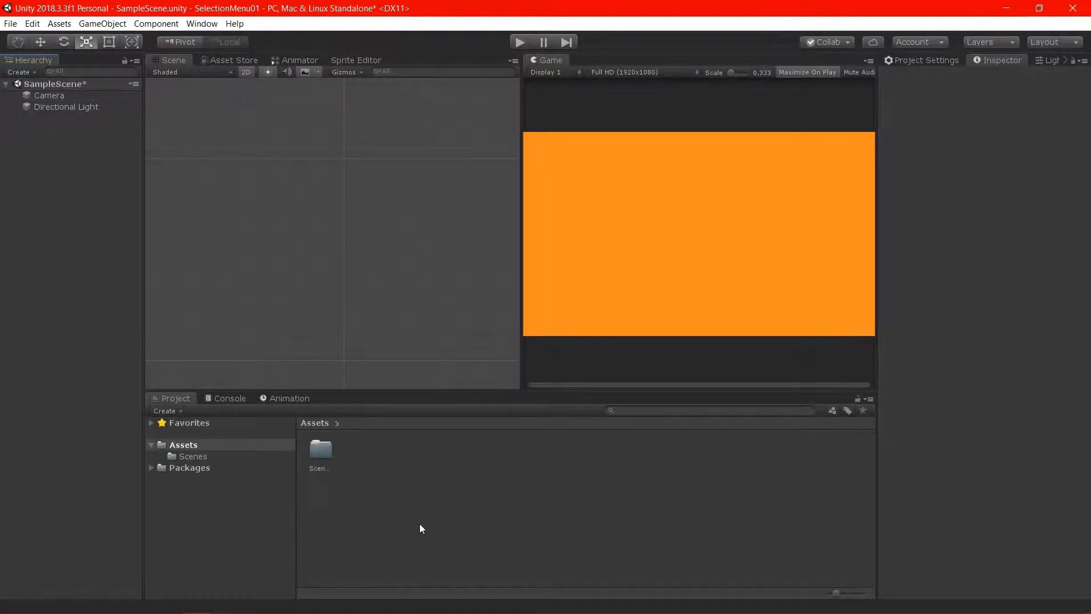
{"action": "right_click", "coordinate": [42, 170]}
{"action": "mouse_move", "coordinate": [99, 352]}
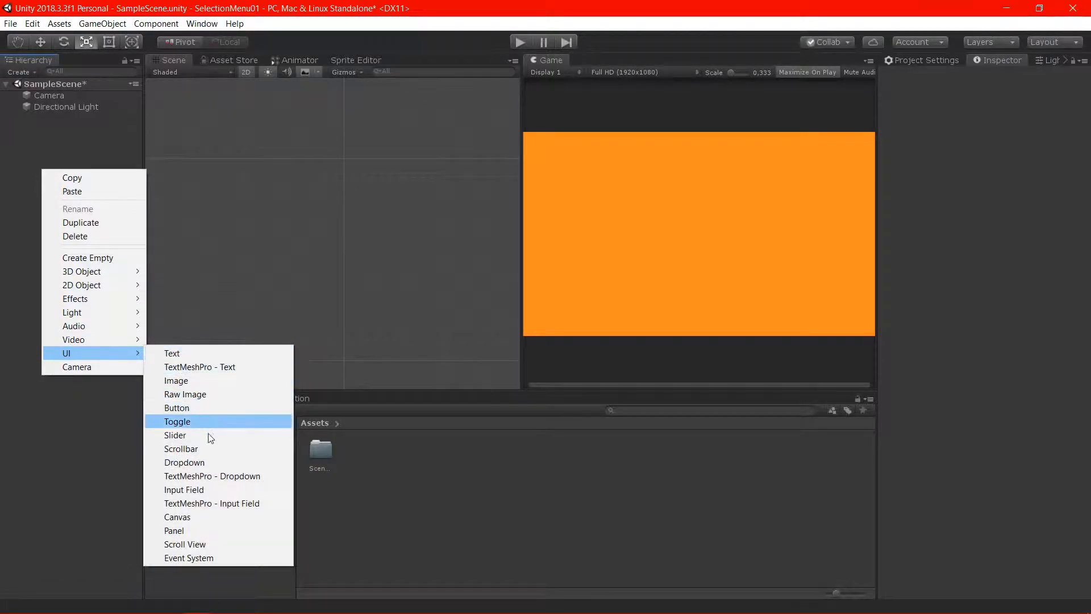
{"action": "left_click", "coordinate": [203, 517]}
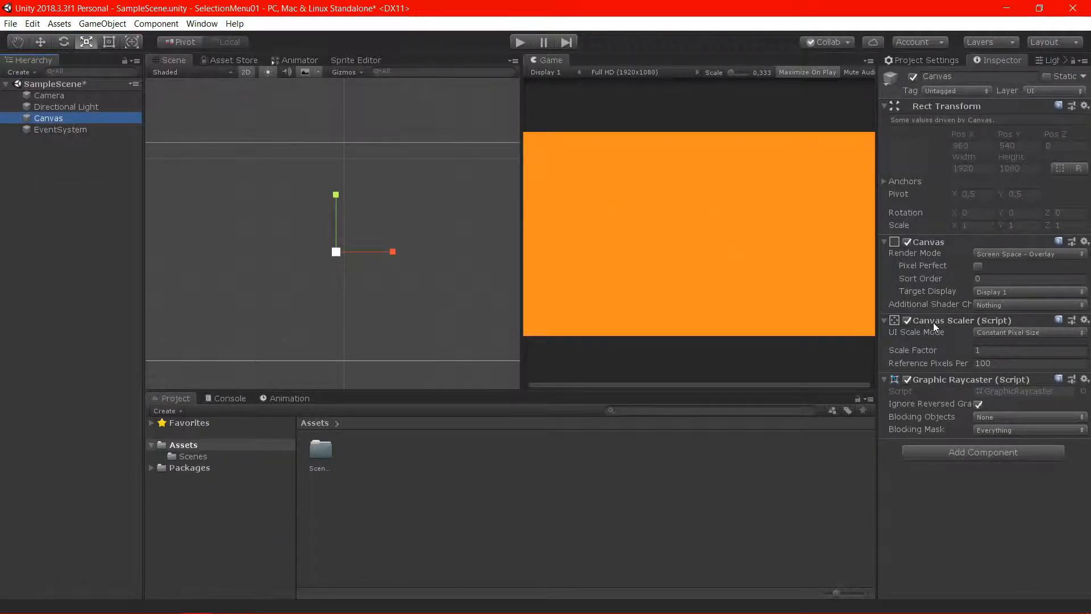
Set the Canvas Scaler to Scale With Screen Size with a reference resolution of 1280 by 720
{"action": "left_click", "coordinate": [994, 333]}
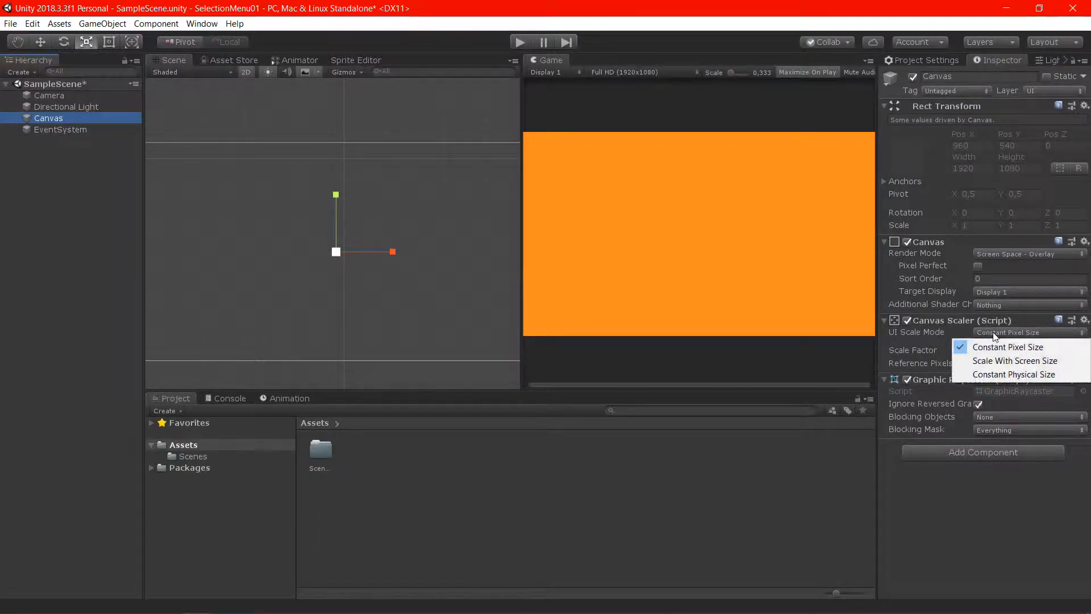
{"action": "left_click", "coordinate": [998, 361]}
{"action": "left_click", "coordinate": [945, 362]}
{"action": "type", "text": "1"}
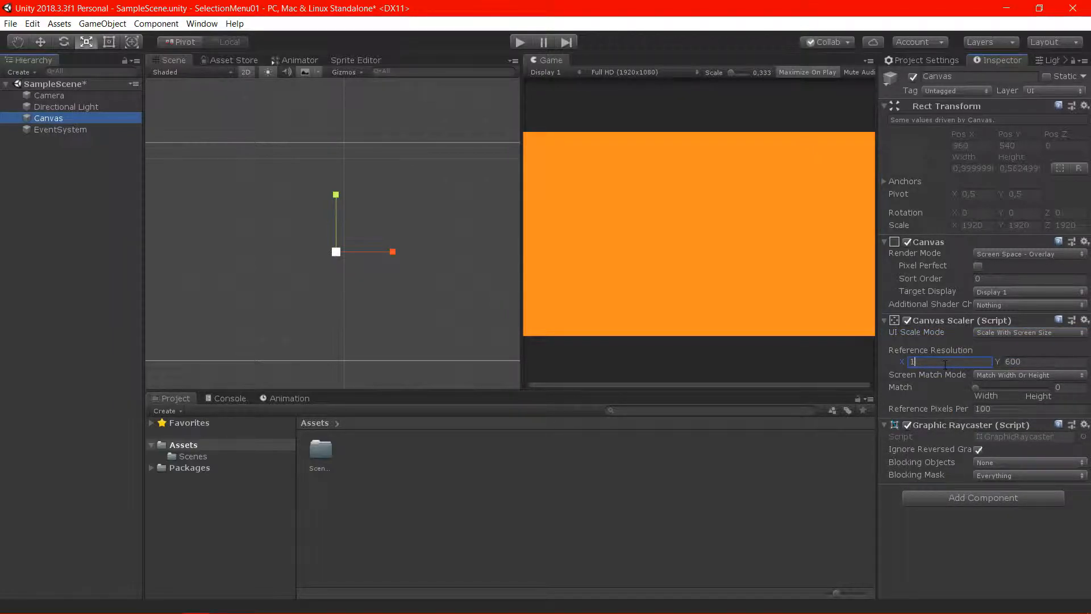
{"action": "type", "text": "280"}
{"action": "left_click", "coordinate": [1035, 363]}
{"action": "key", "text": "BackSpace"}
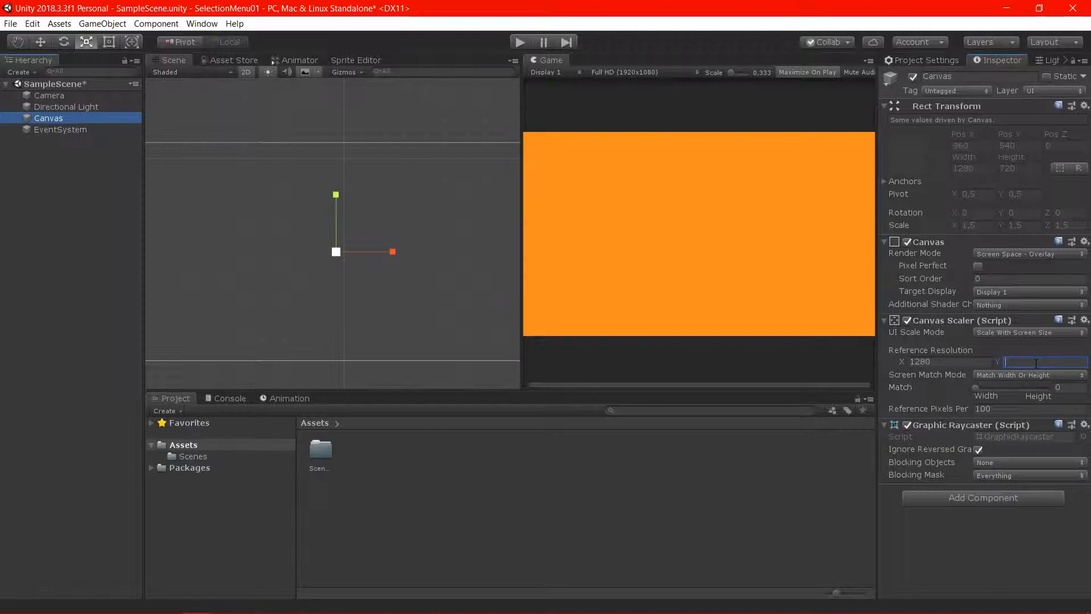
{"action": "type", "text": "720"}
{"action": "left_click", "coordinate": [46, 181]}
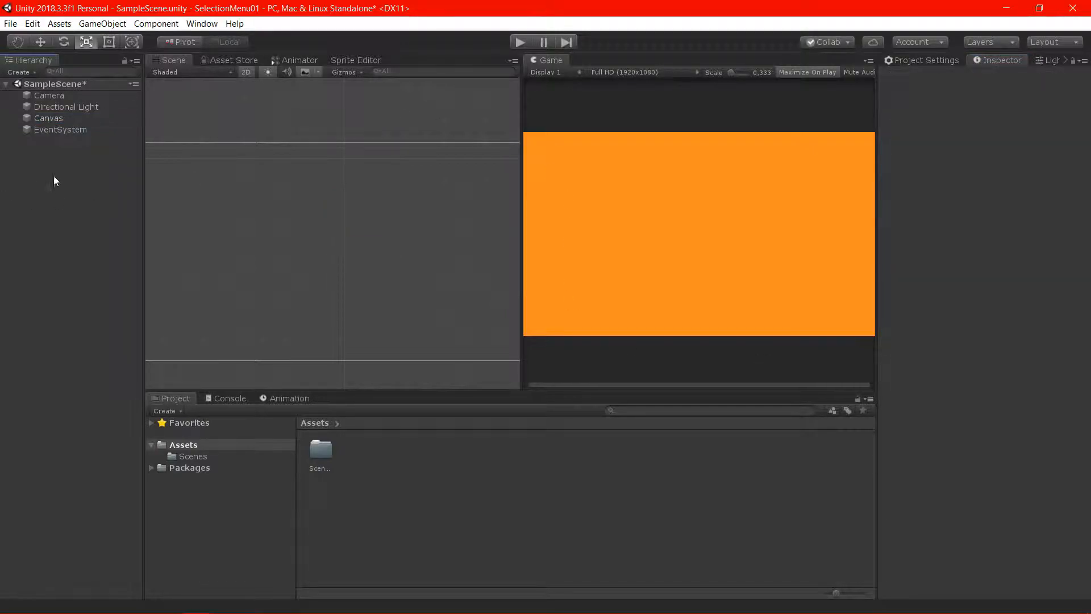
Switch to the Downloads folder in File Explorer and import the SM_Resources folder into the Unity project's Assets
{"action": "left_click", "coordinate": [70, 119]}
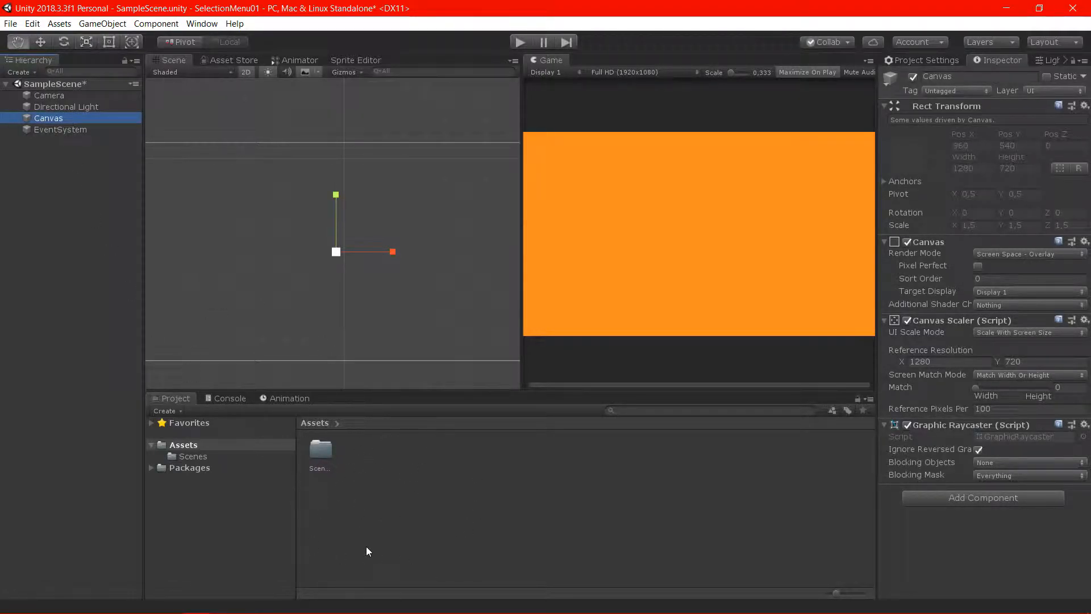
{"action": "key", "text": "alt+Tab"}
{"action": "key", "text": "alt+Tab"}
{"action": "key", "text": "alt+Tab"}
{"action": "key", "text": "alt+Tab"}
{"action": "key", "text": "alt+Tab"}
{"action": "key", "text": "alt+Tab"}
{"action": "key", "text": "alt+Tab"}
{"action": "key", "text": "alt+Tab"}
{"action": "key", "text": "alt+Tab"}
{"action": "key", "text": "alt+Tab"}
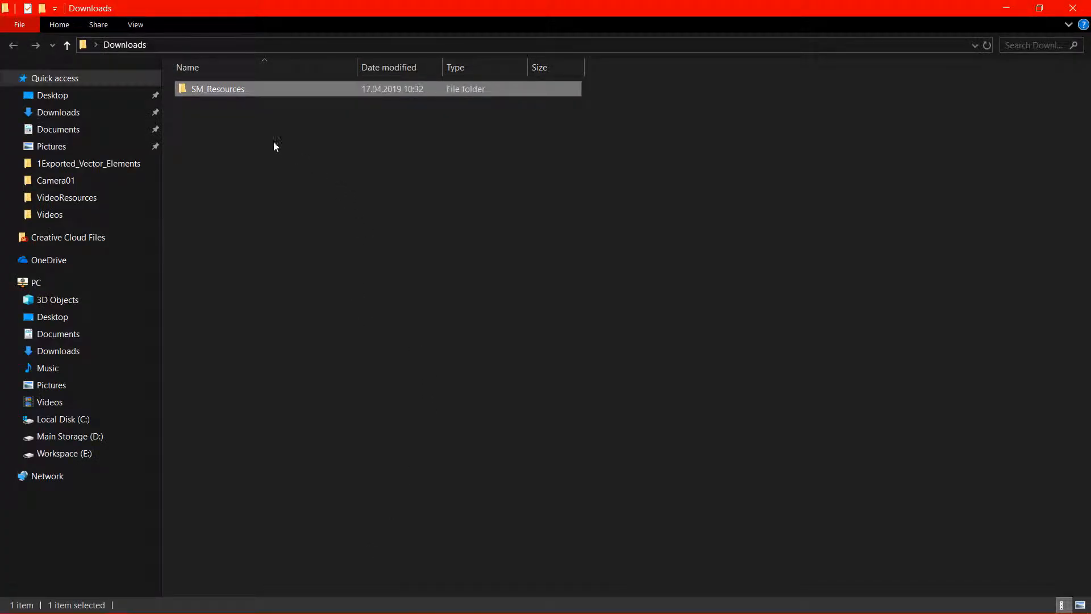
{"action": "left_click_drag", "start_coordinate": [231, 88], "coordinate": [366, 465]}
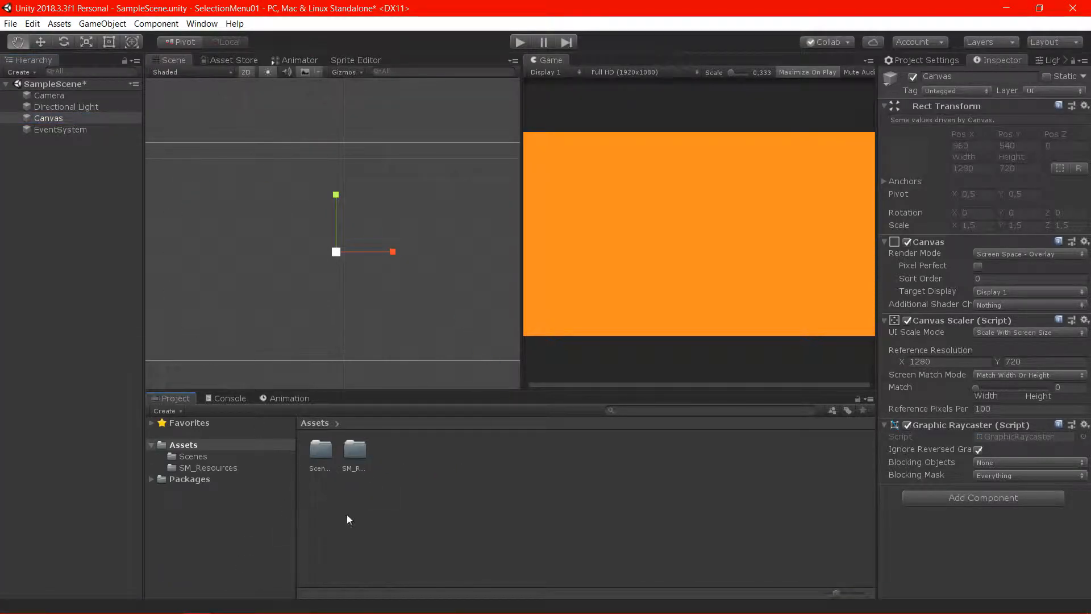
Set the texture type of all three images in SM_Resources to Sprite (2D and UI) and apply it
{"action": "double_click", "coordinate": [353, 453]}
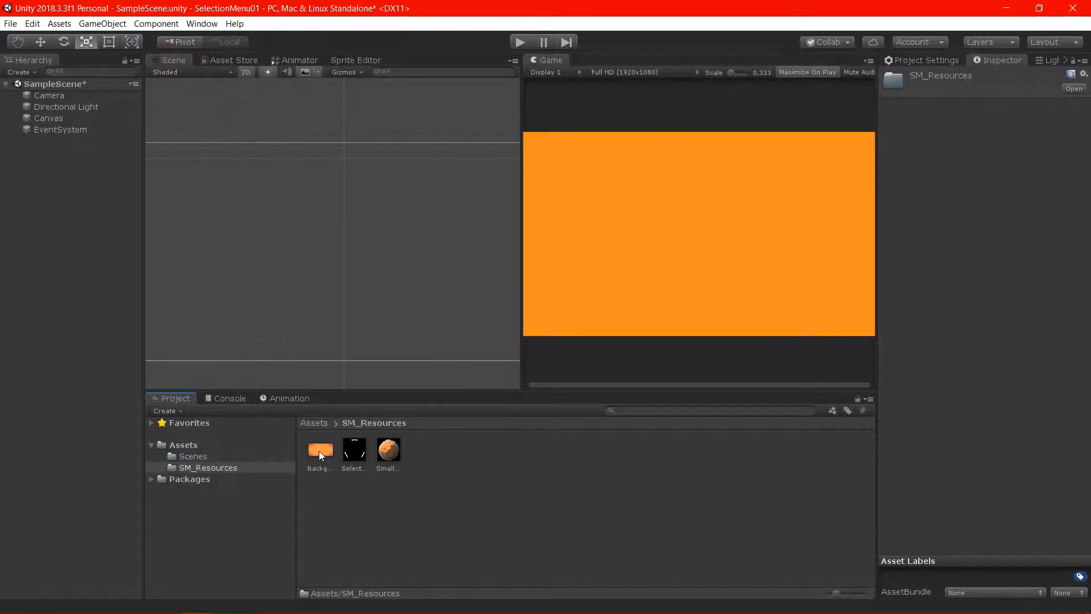
{"action": "left_click", "coordinate": [319, 451]}
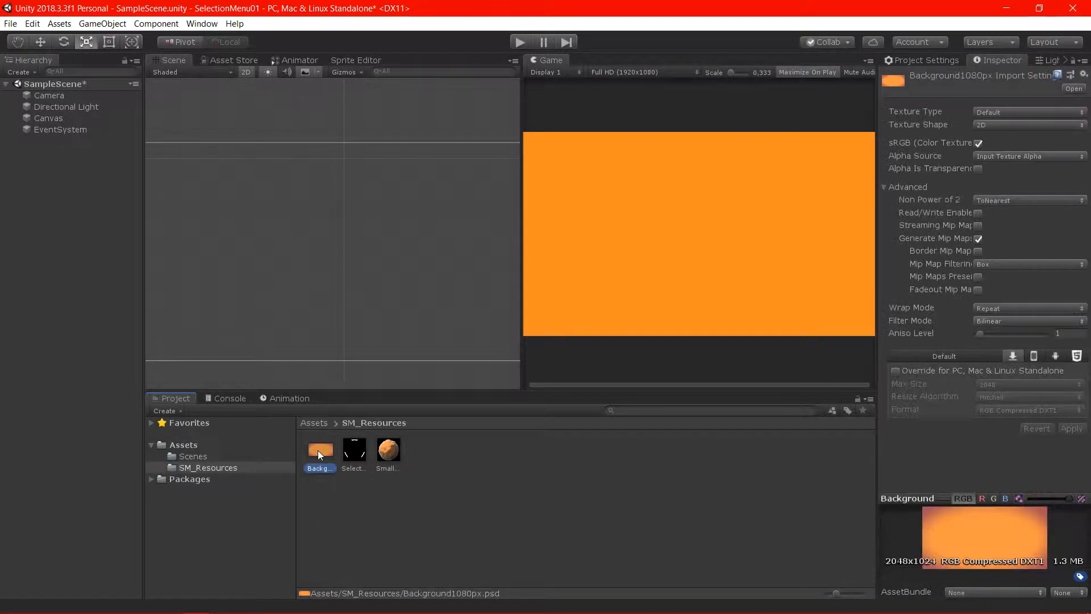
{"action": "left_click", "coordinate": [387, 451], "text": "shift"}
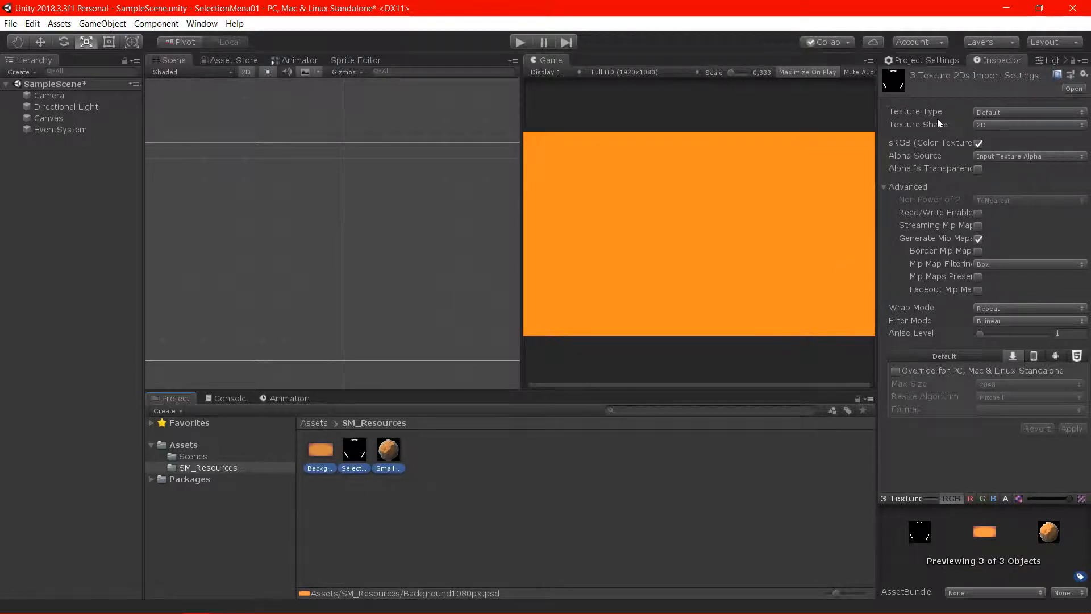
{"action": "left_click", "coordinate": [977, 116]}
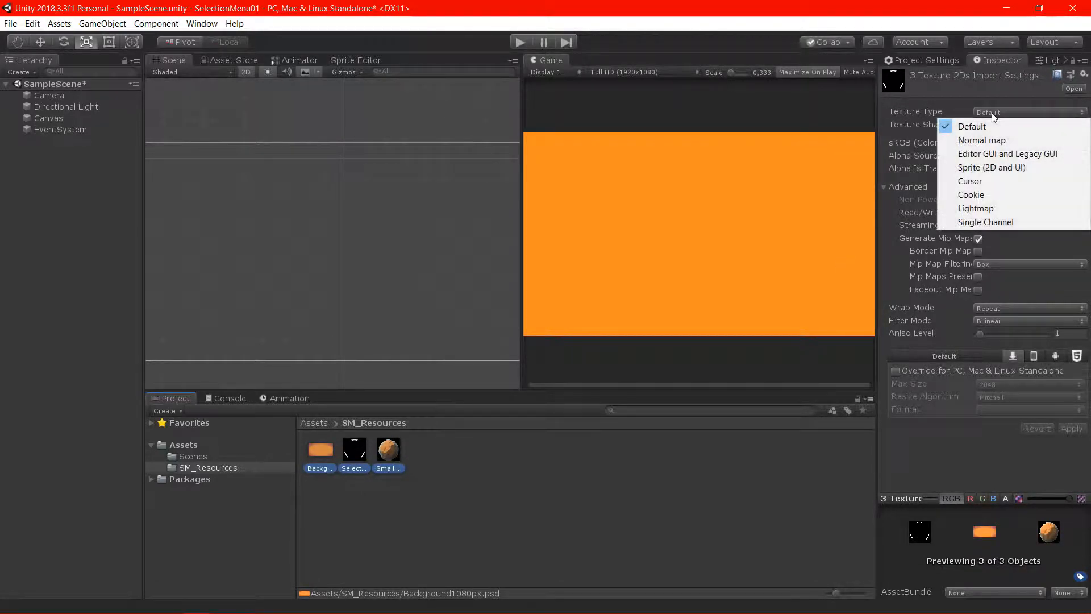
{"action": "left_click", "coordinate": [995, 168]}
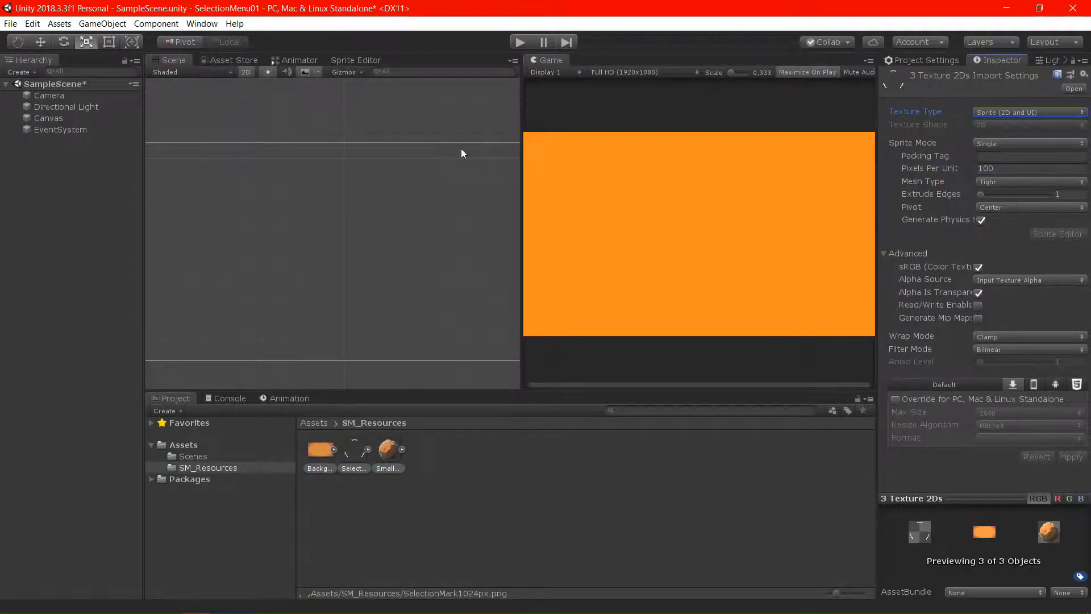
Add a UI Image under the Canvas and scale it up uniformly to about 1.466
{"action": "left_click", "coordinate": [66, 118]}
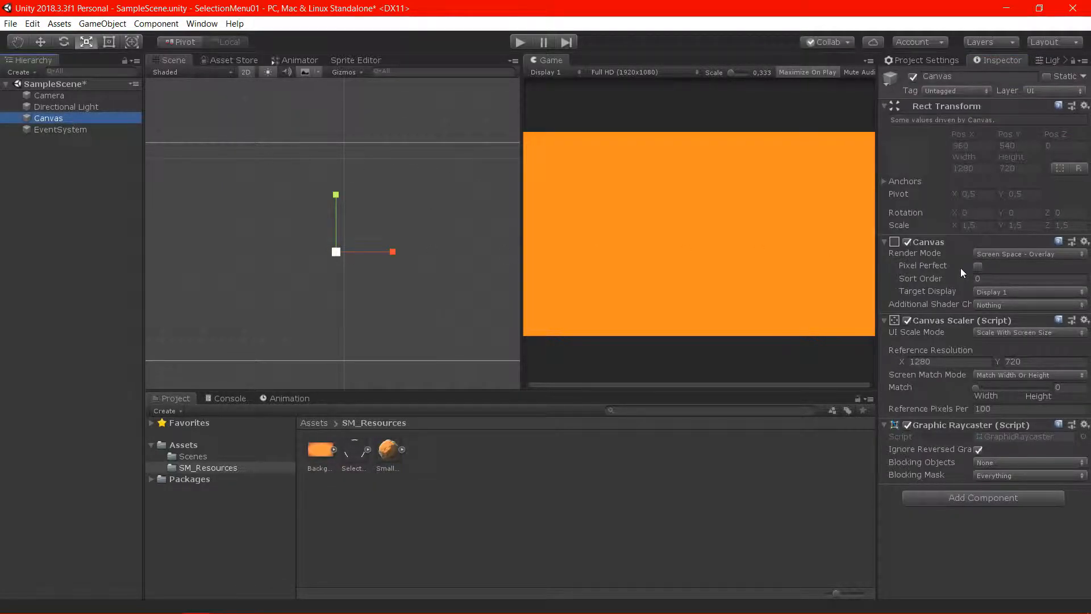
{"action": "right_click", "coordinate": [111, 118]}
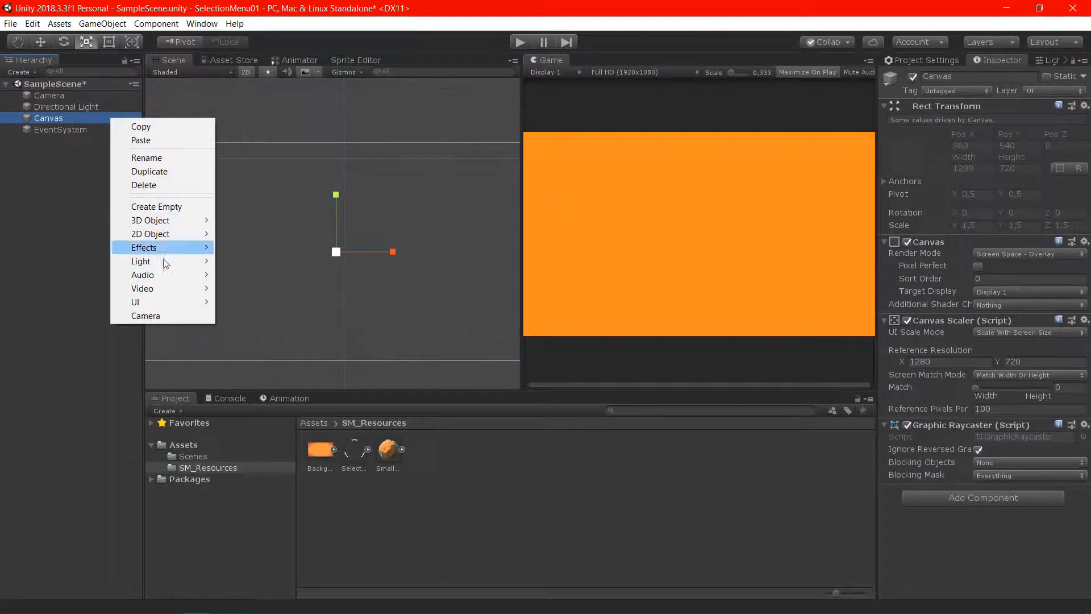
{"action": "mouse_move", "coordinate": [162, 301]}
{"action": "left_click", "coordinate": [308, 333]}
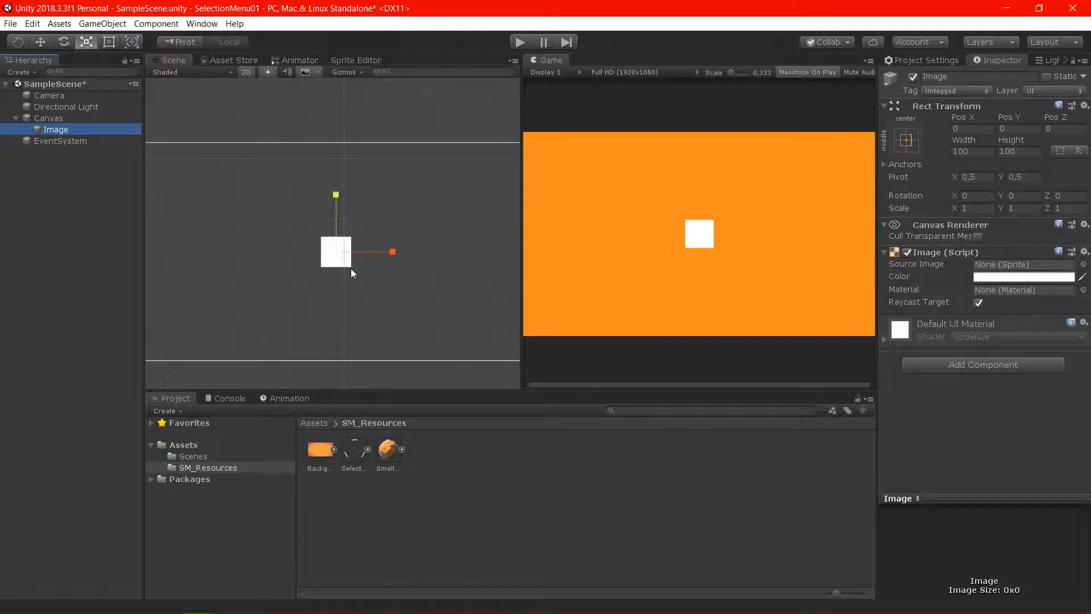
{"action": "left_click_drag", "start_coordinate": [337, 252], "coordinate": [367, 264]}
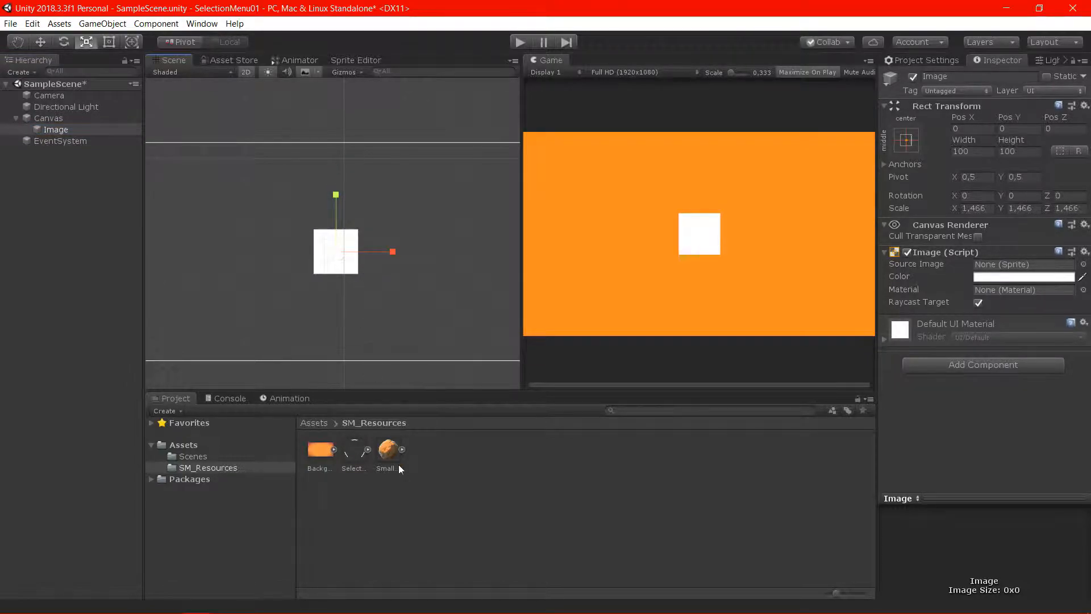
Rename the Image object Planet02 and assign the SmallPlanet512px sprite as its source image
{"action": "left_click", "coordinate": [59, 129]}
{"action": "left_click", "coordinate": [993, 76]}
{"action": "type", "text": "P"}
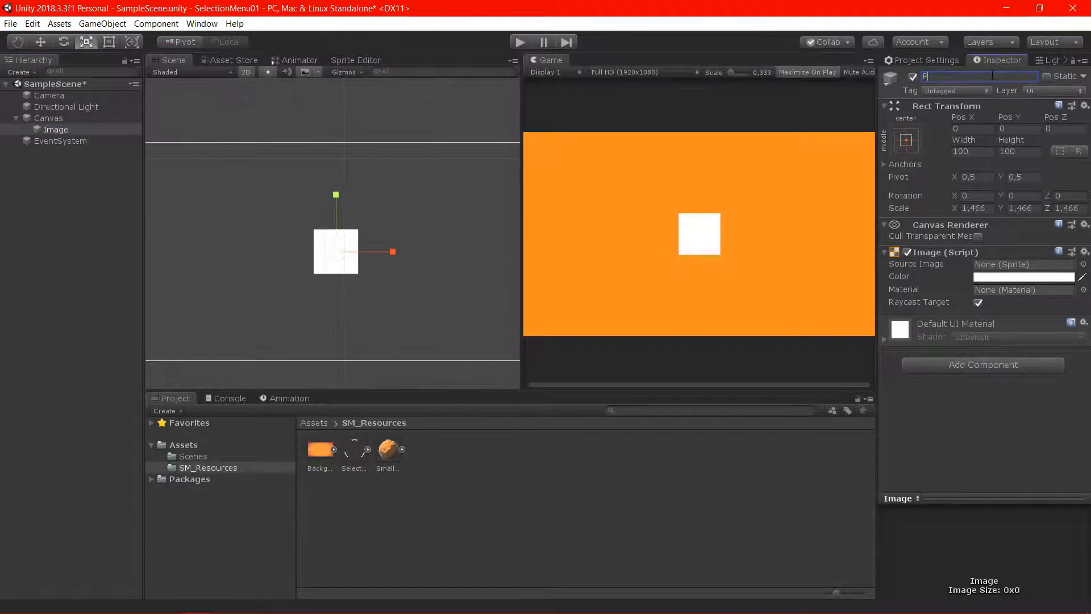
{"action": "type", "text": "lanet02"}
{"action": "key", "text": "Return"}
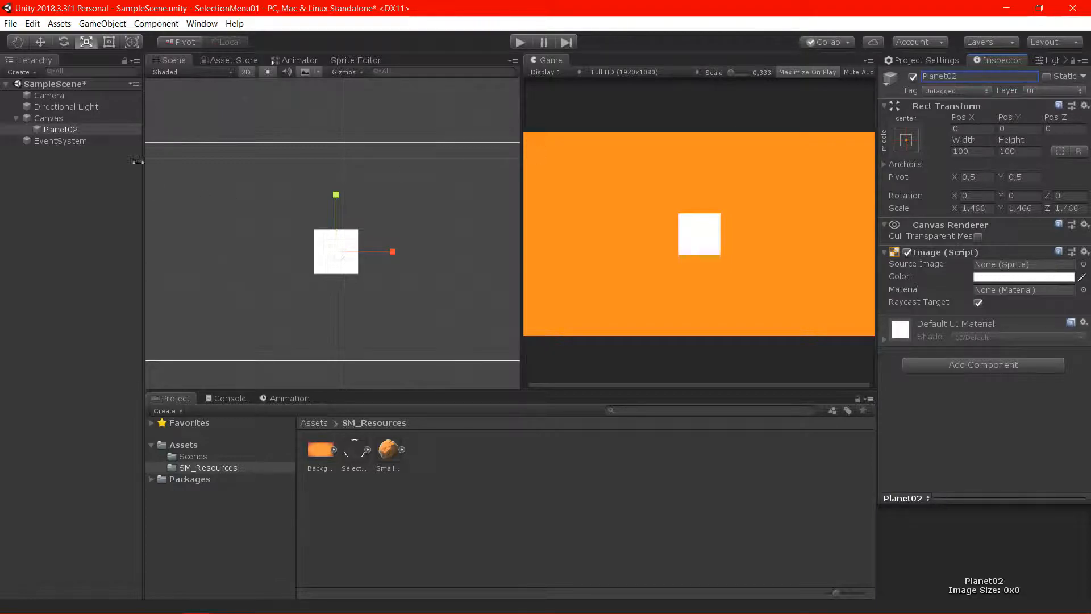
{"action": "left_click_drag", "start_coordinate": [390, 462], "coordinate": [1027, 270]}
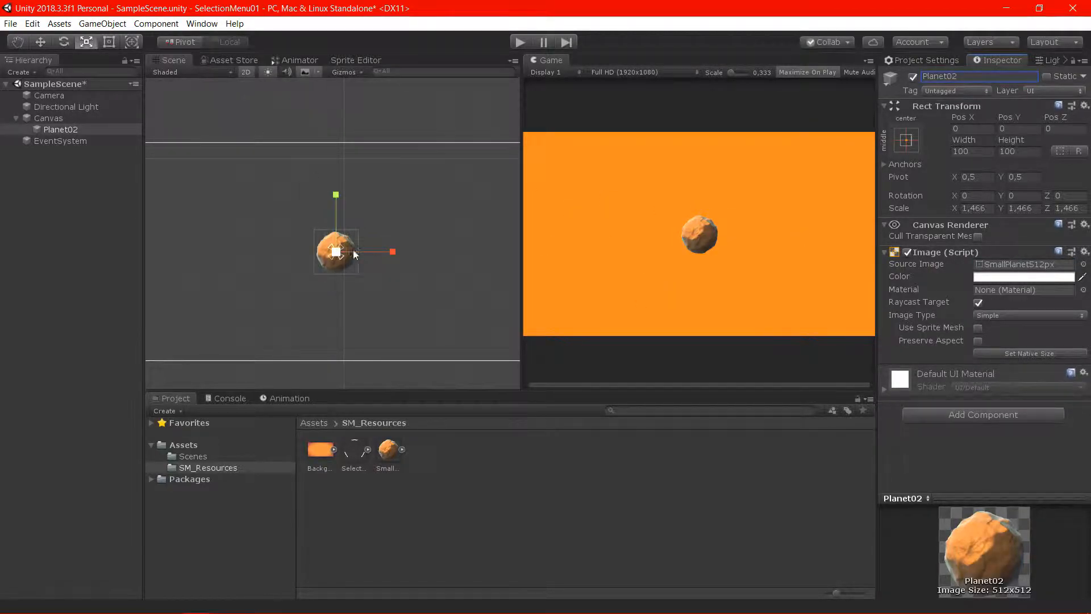
Scale Planet02 up uniformly to about 2.105 and create two duplicates of it under the Canvas
{"action": "left_click_drag", "start_coordinate": [337, 251], "coordinate": [366, 260]}
{"action": "left_click", "coordinate": [84, 120]}
{"action": "left_click", "coordinate": [88, 130]}
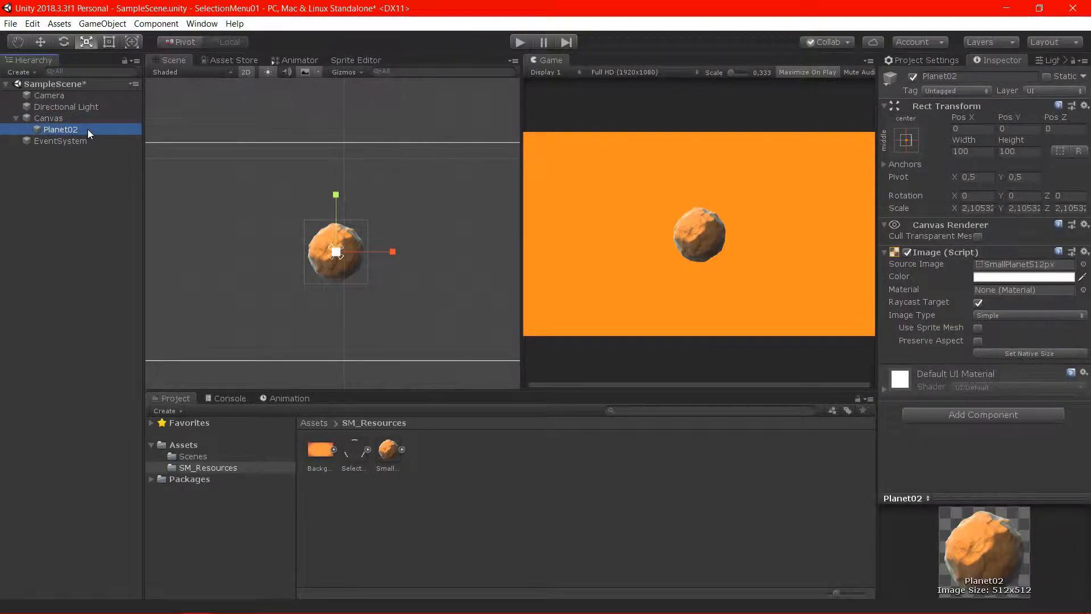
{"action": "right_click", "coordinate": [94, 132]}
{"action": "left_click", "coordinate": [136, 186]}
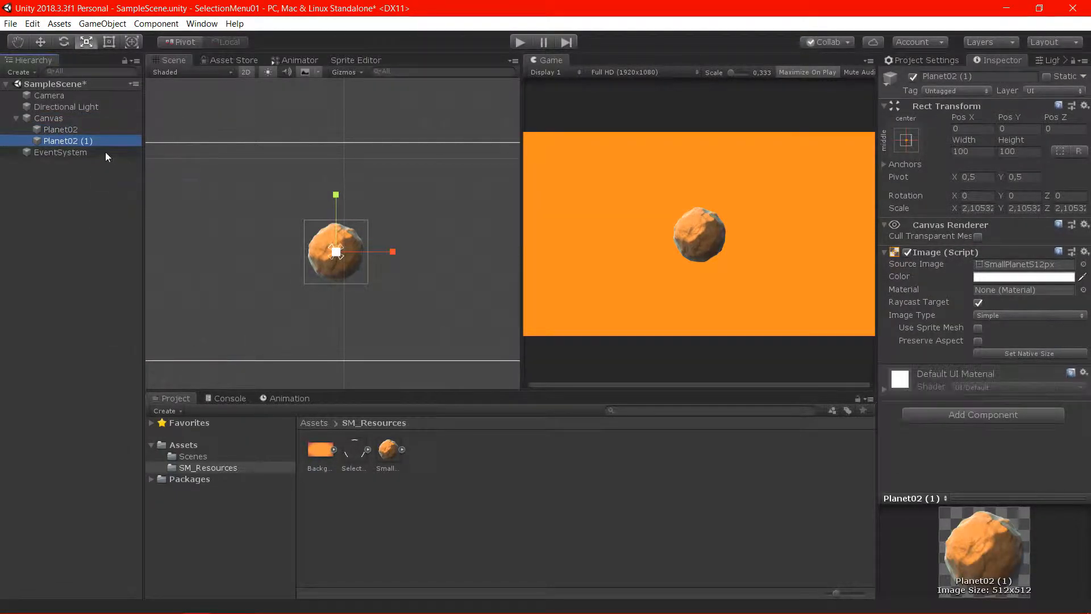
{"action": "right_click", "coordinate": [91, 144]}
{"action": "left_click", "coordinate": [152, 193]}
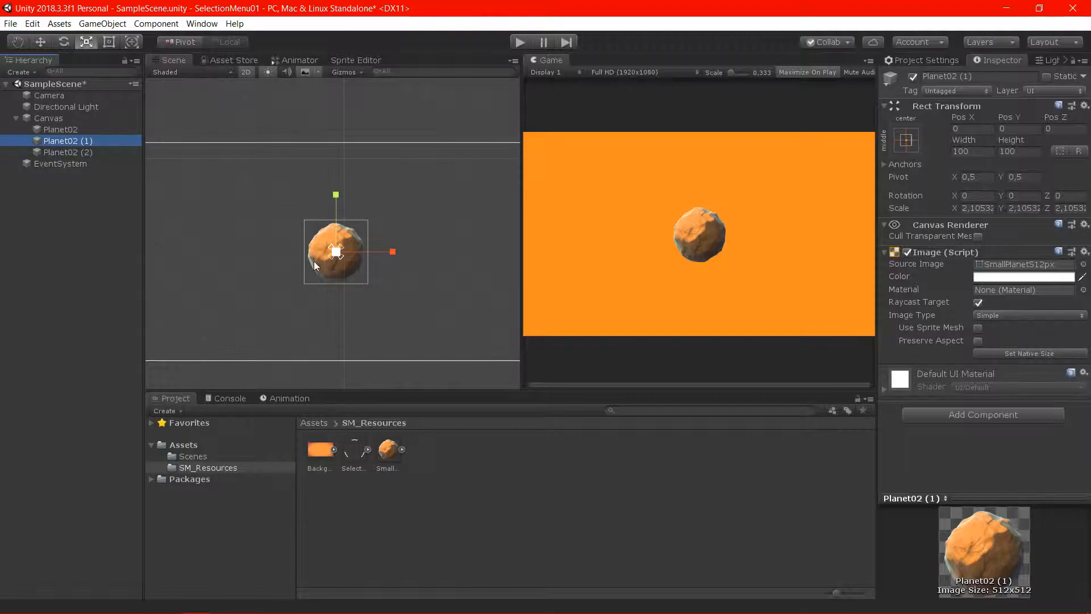
Move Planet02 (1) to about X -360 and Planet02 (2) to about X 388, one on each side of Planet02
{"action": "key", "text": "w"}
{"action": "left_click_drag", "start_coordinate": [394, 251], "coordinate": [287, 279]}
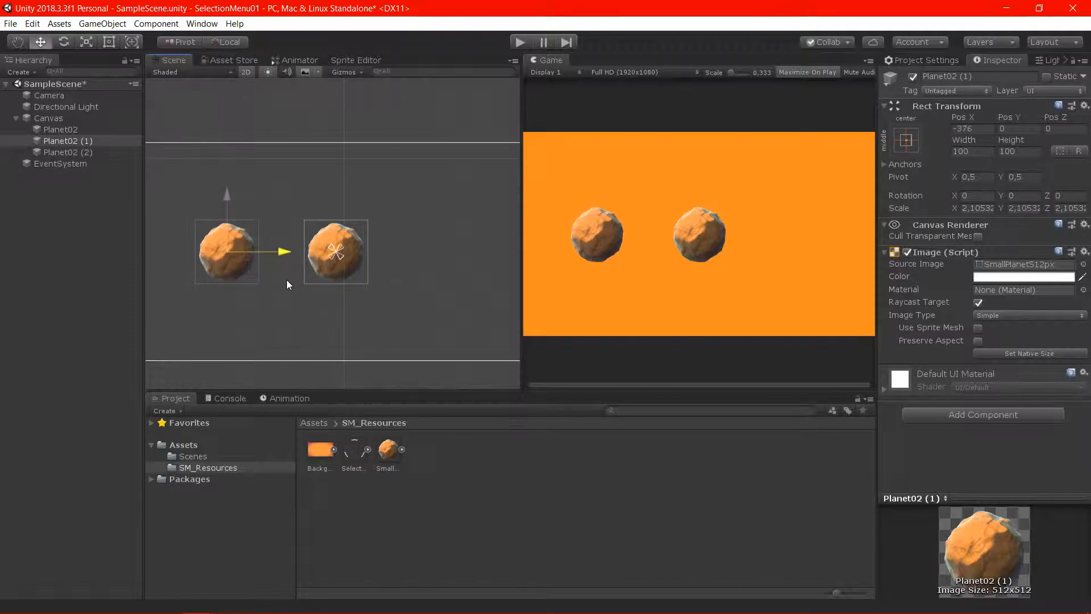
{"action": "left_click", "coordinate": [80, 152]}
{"action": "left_click_drag", "start_coordinate": [401, 243], "coordinate": [513, 258]}
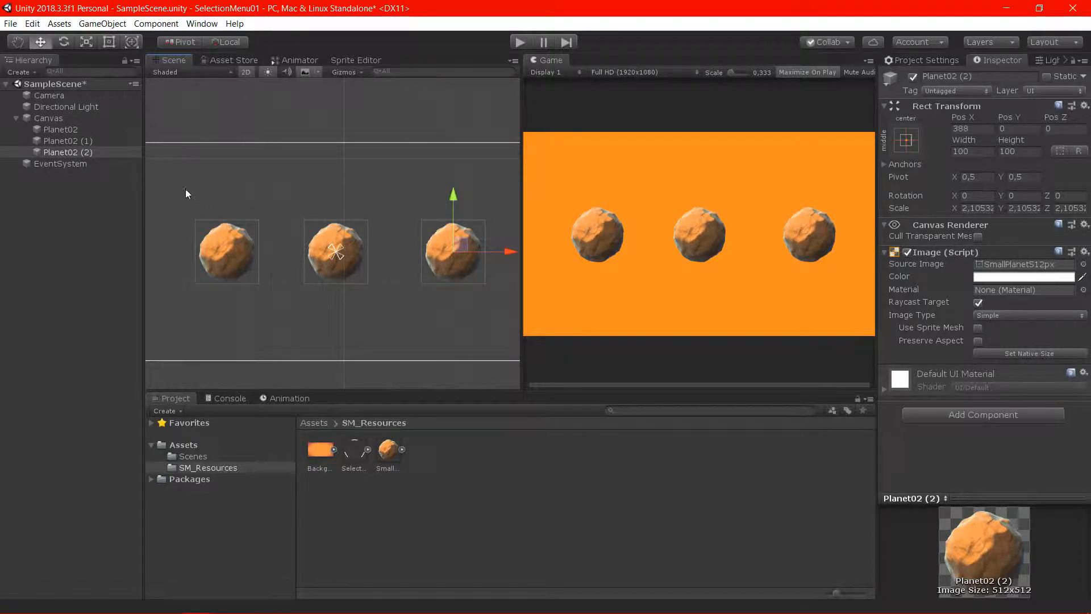
Rename Planet02 (1) as Planet01 and Planet02 (2) as Planet03
{"action": "left_click", "coordinate": [91, 141]}
{"action": "left_click", "coordinate": [990, 76]}
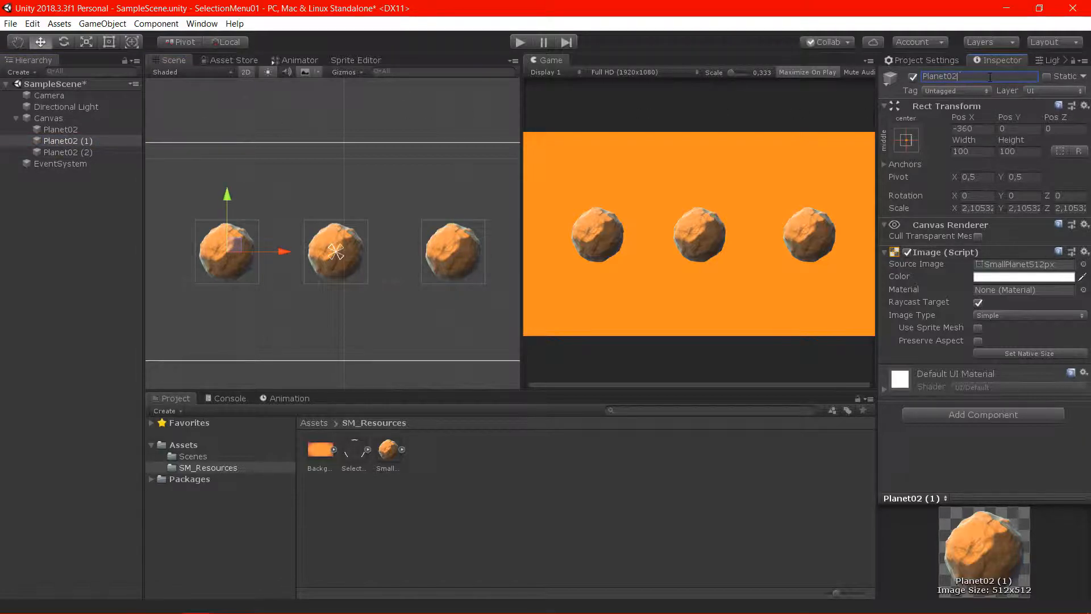
{"action": "key", "text": "Return"}
{"action": "left_click", "coordinate": [80, 153]}
{"action": "left_click", "coordinate": [998, 75]}
{"action": "left_click", "coordinate": [996, 77]}
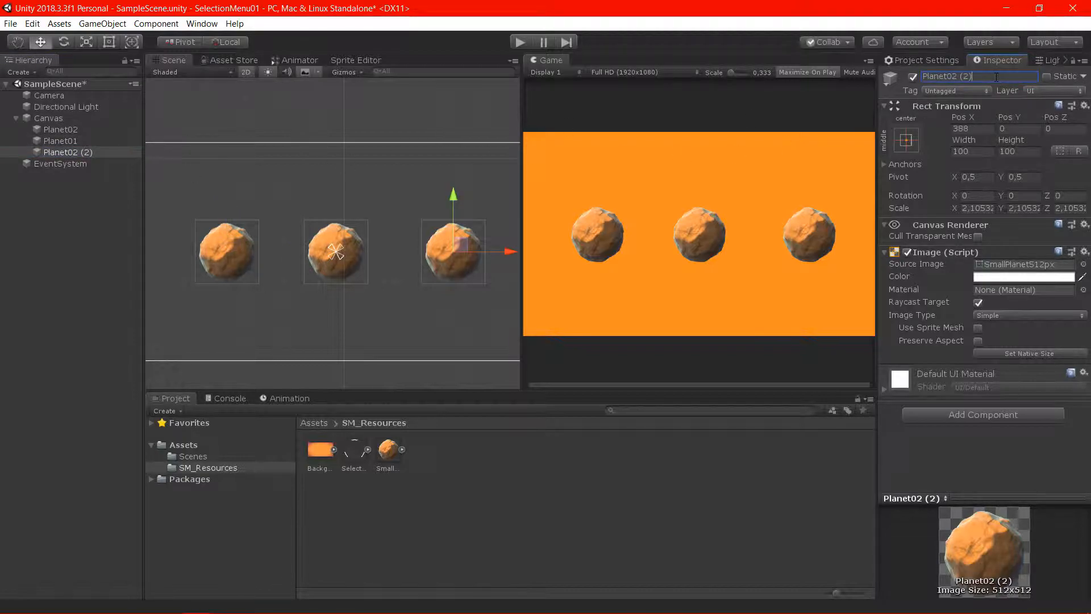
{"action": "key", "text": "BackSpace"}
{"action": "key", "text": "BackSpace"}
{"action": "key", "text": "BackSpace"}
{"action": "type", "text": "3"}
Scale Planet03 down uniformly to about 1.6 and Planet02 down to about 1.742
{"action": "left_click", "coordinate": [85, 152]}
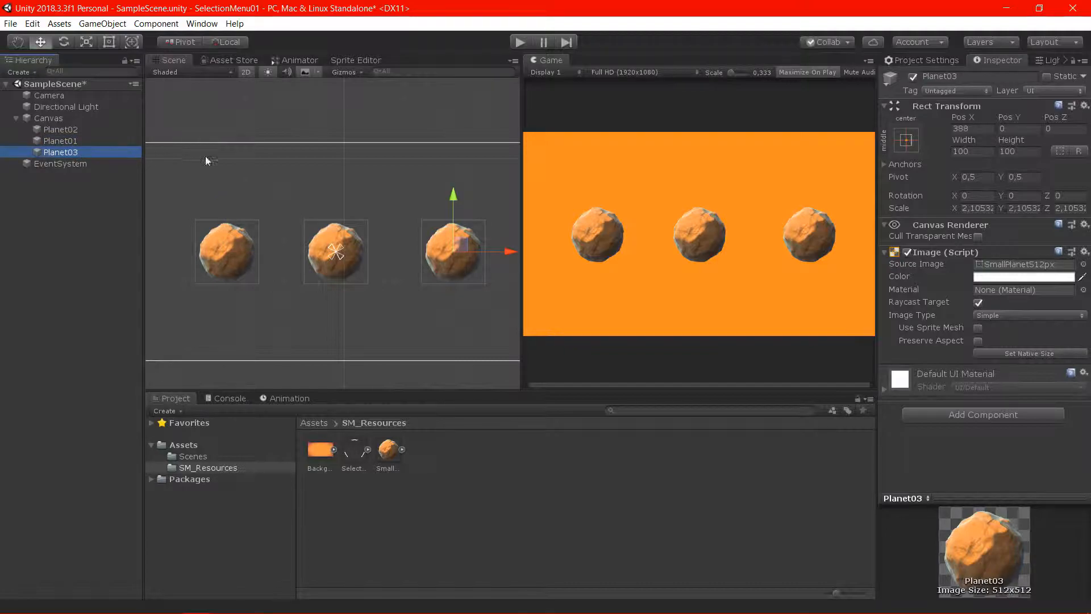
{"action": "key", "text": "r"}
{"action": "left_click_drag", "start_coordinate": [453, 251], "coordinate": [438, 250]}
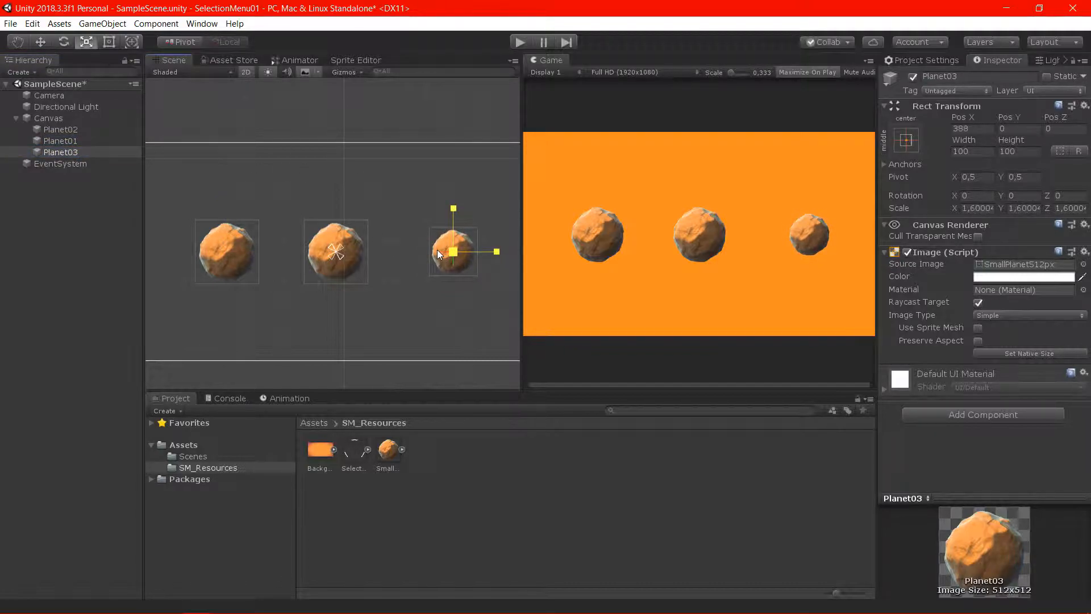
{"action": "left_click", "coordinate": [80, 141]}
{"action": "left_click", "coordinate": [83, 131]}
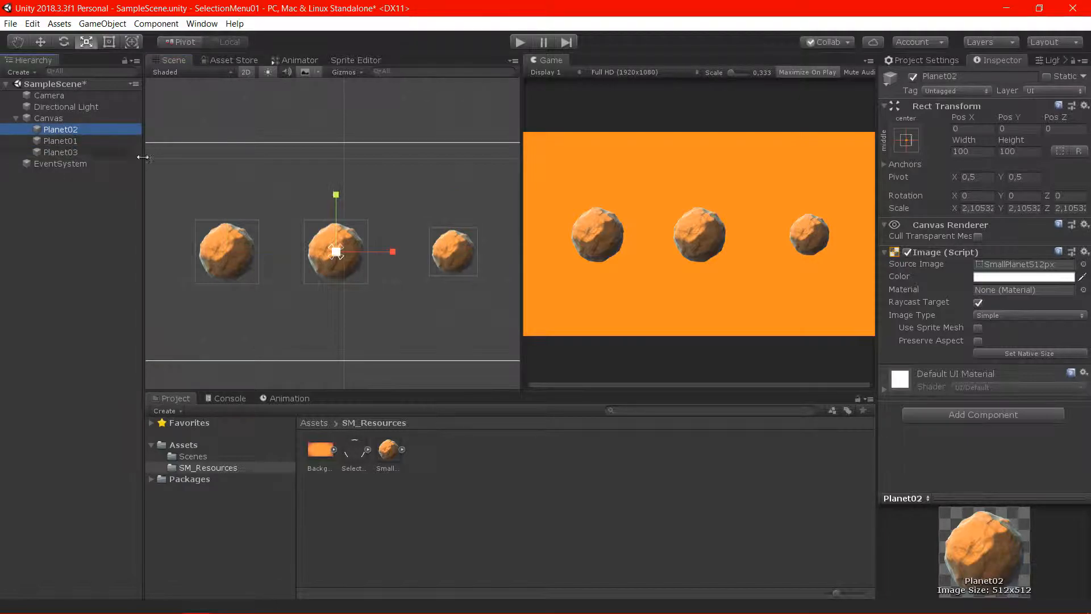
{"action": "left_click_drag", "start_coordinate": [339, 248], "coordinate": [324, 253]}
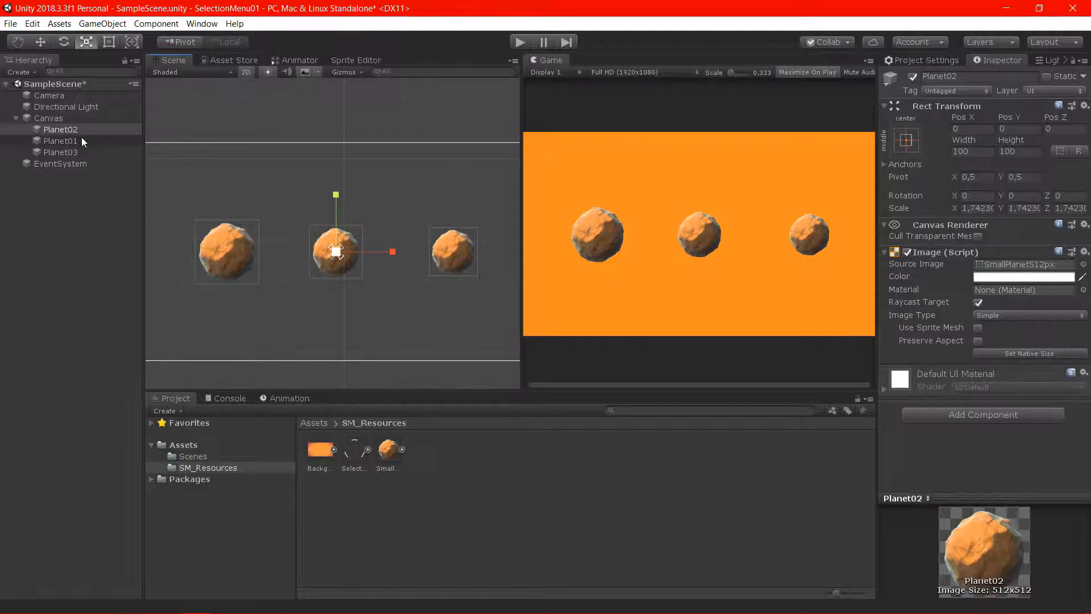
Scale Planet01 uniformly to about 2.531 and Planet02 to about 1.958
{"action": "left_click", "coordinate": [87, 152]}
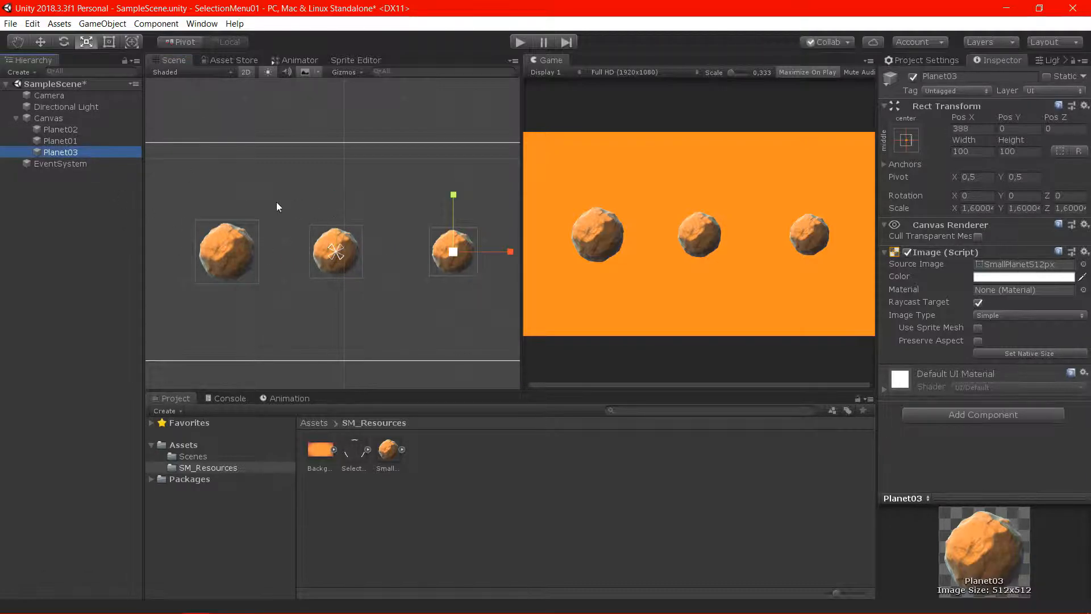
{"action": "left_click", "coordinate": [85, 131]}
{"action": "left_click", "coordinate": [88, 143]}
{"action": "left_click", "coordinate": [96, 153]}
{"action": "left_click", "coordinate": [78, 132]}
{"action": "left_click", "coordinate": [79, 141]}
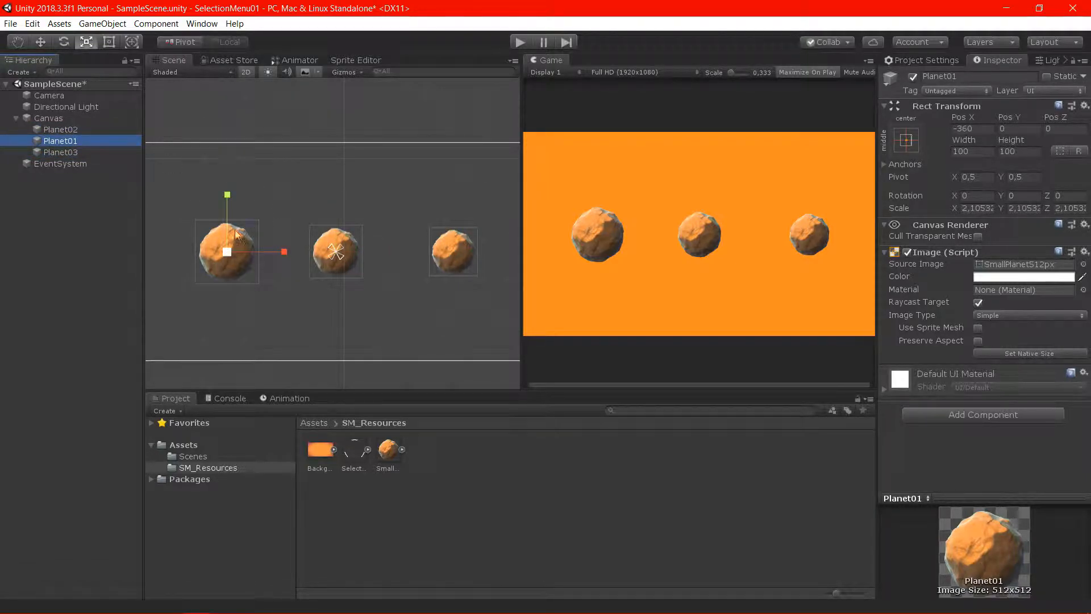
{"action": "left_click_drag", "start_coordinate": [223, 250], "coordinate": [238, 255]}
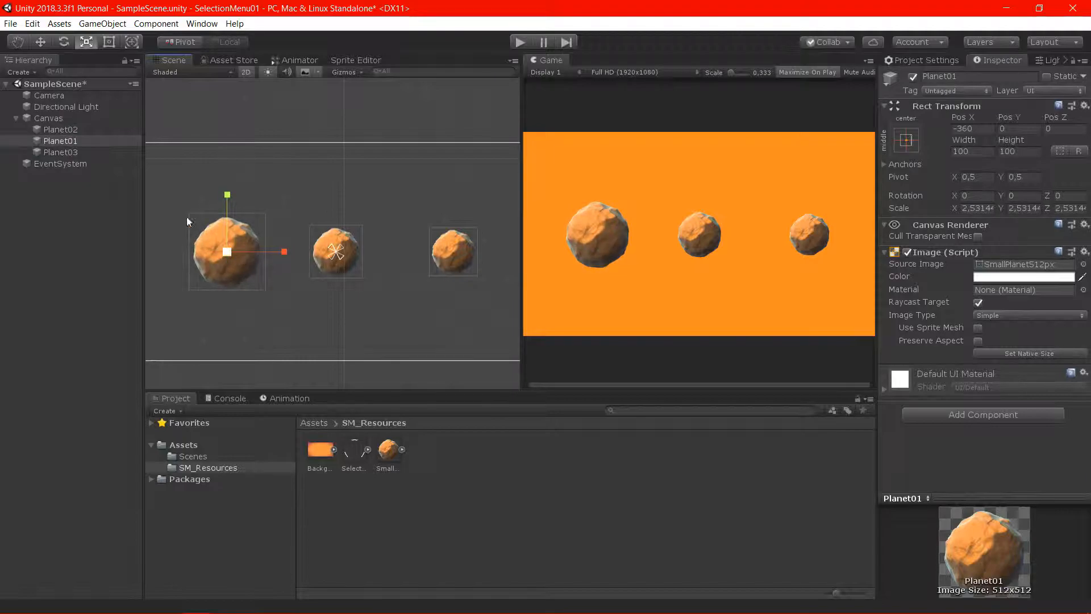
{"action": "left_click", "coordinate": [85, 131]}
{"action": "left_click_drag", "start_coordinate": [344, 255], "coordinate": [347, 250]}
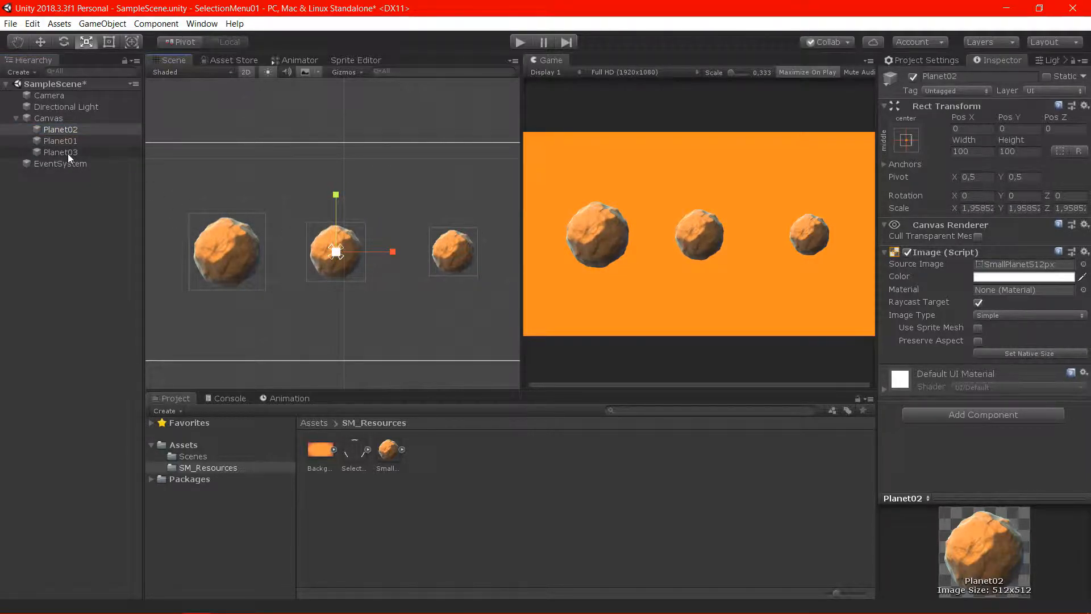
Scale Planet03 uniformly to about 1.68 and move it to about X 362
{"action": "left_click", "coordinate": [82, 140]}
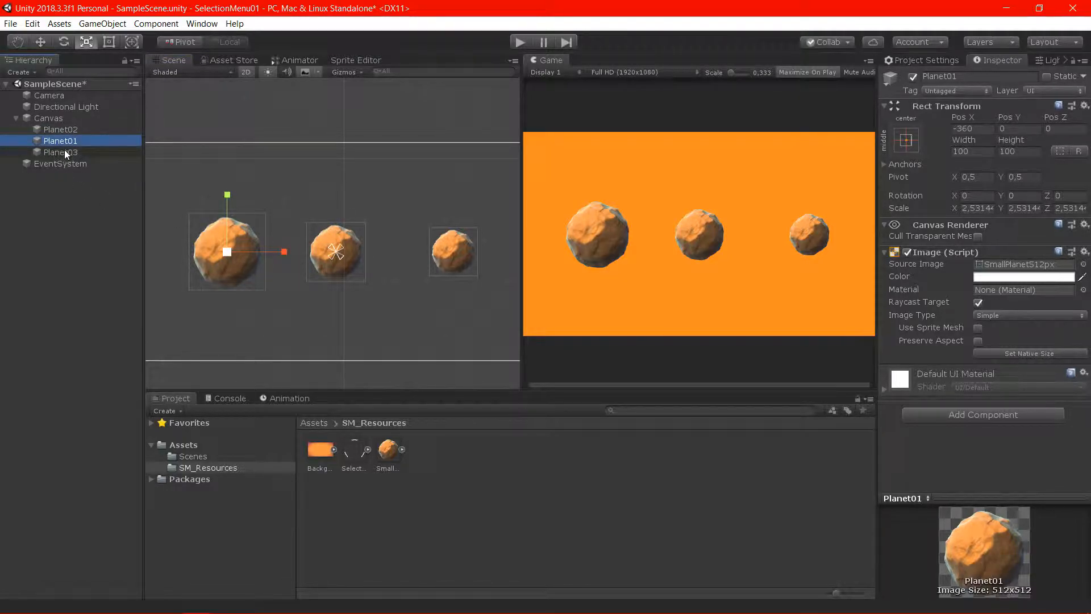
{"action": "left_click", "coordinate": [73, 129]}
{"action": "left_click", "coordinate": [80, 152]}
{"action": "left_click_drag", "start_coordinate": [452, 251], "coordinate": [490, 255]}
{"action": "key", "text": "w"}
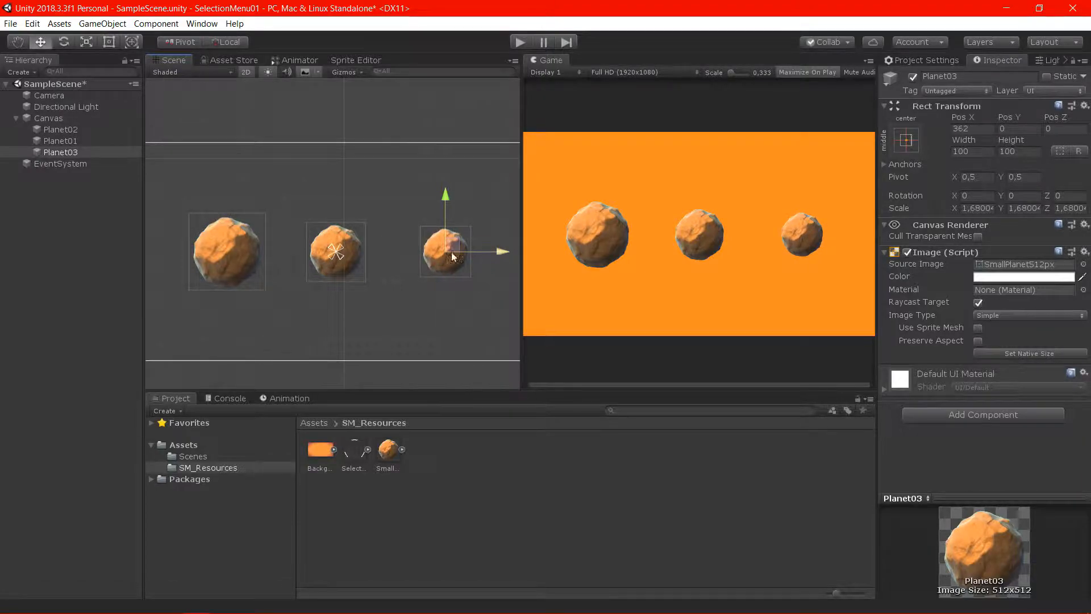
Reorder the Canvas children so that Planet01 comes before Planet02
{"action": "left_click", "coordinate": [83, 140]}
{"action": "left_click_drag", "start_coordinate": [83, 138], "coordinate": [75, 125]}
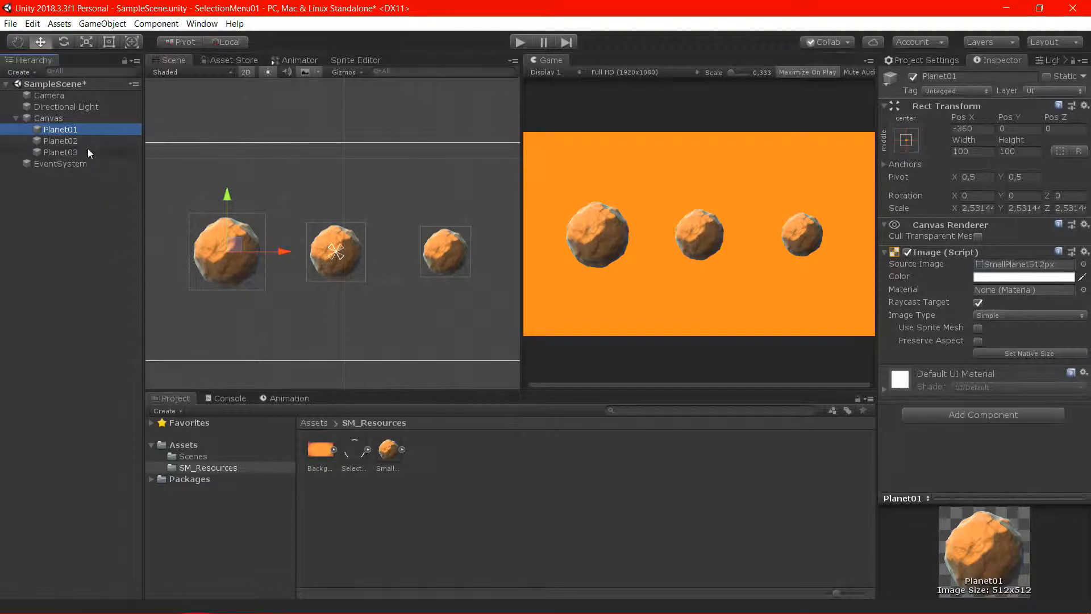
Add another UI Image under the Canvas and name it SelectionMark
{"action": "left_click", "coordinate": [50, 120]}
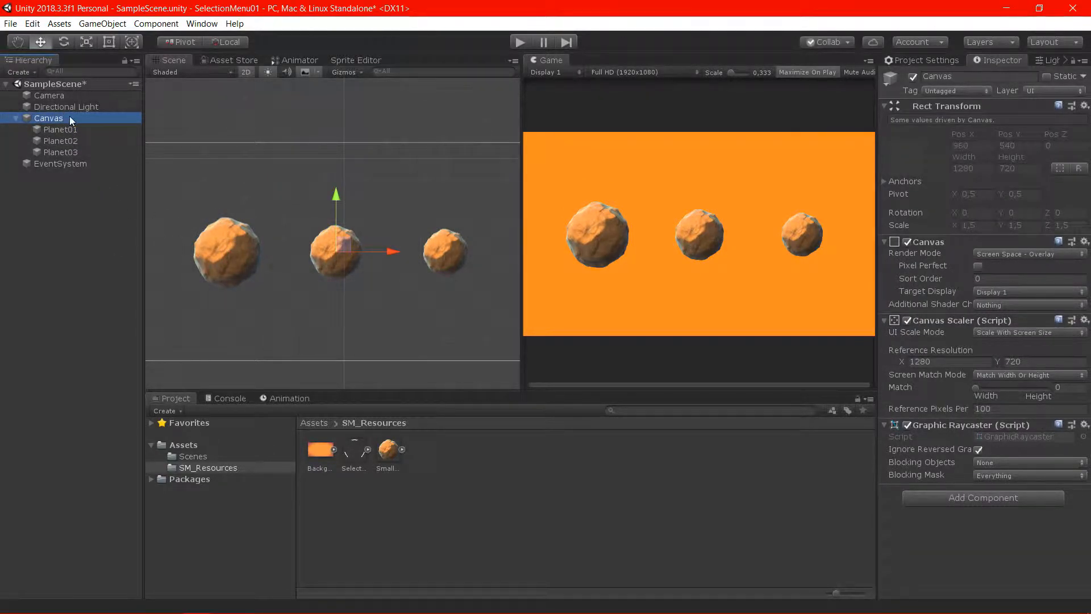
{"action": "right_click", "coordinate": [72, 120]}
{"action": "mouse_move", "coordinate": [128, 301]}
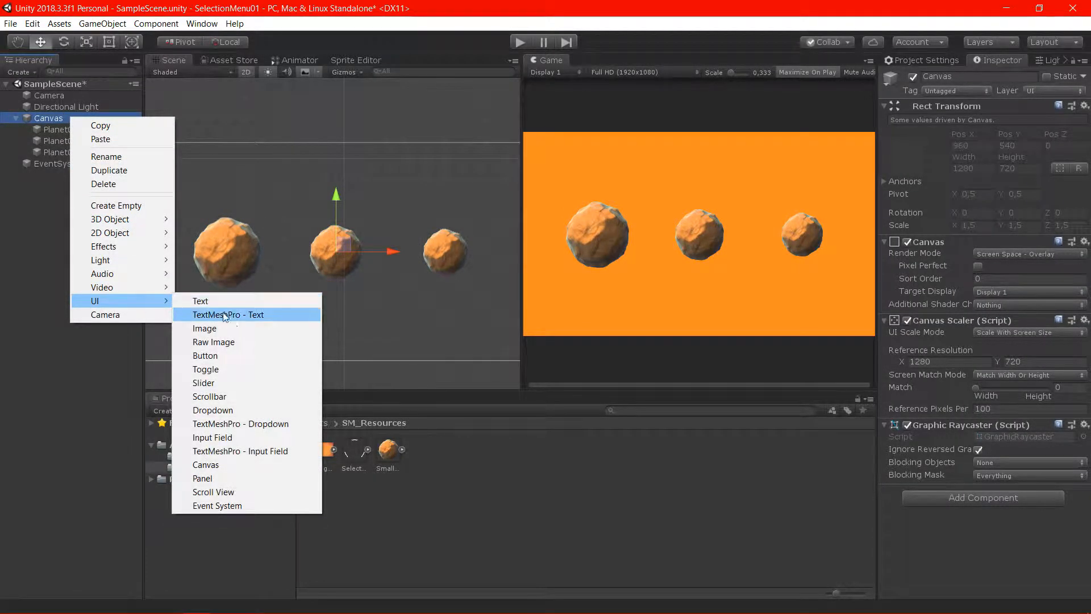
{"action": "left_click", "coordinate": [219, 328]}
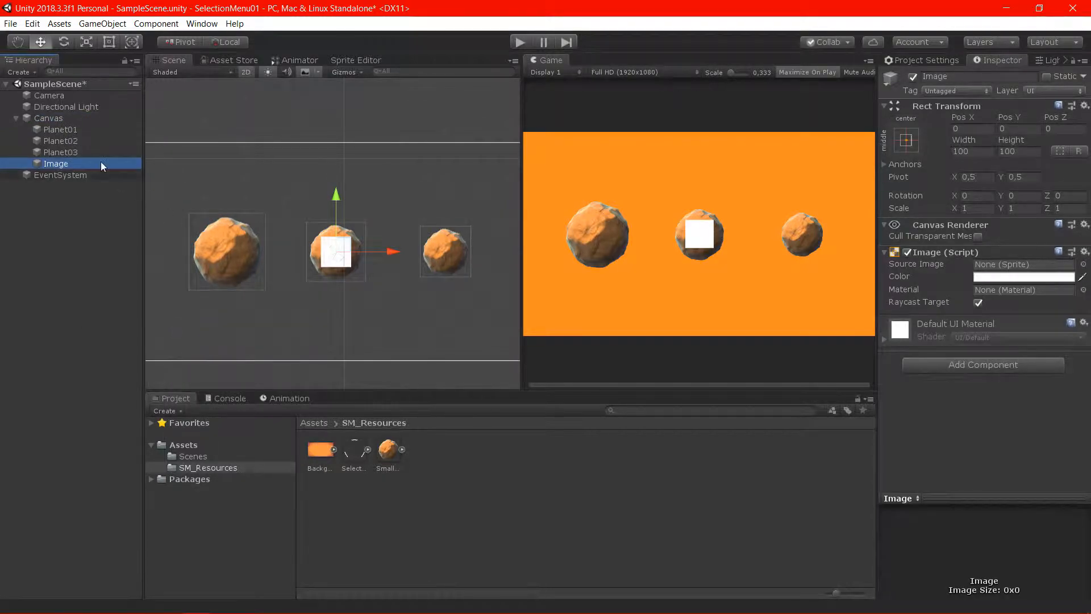
{"action": "left_click", "coordinate": [980, 76]}
{"action": "key", "text": "BackSpace"}
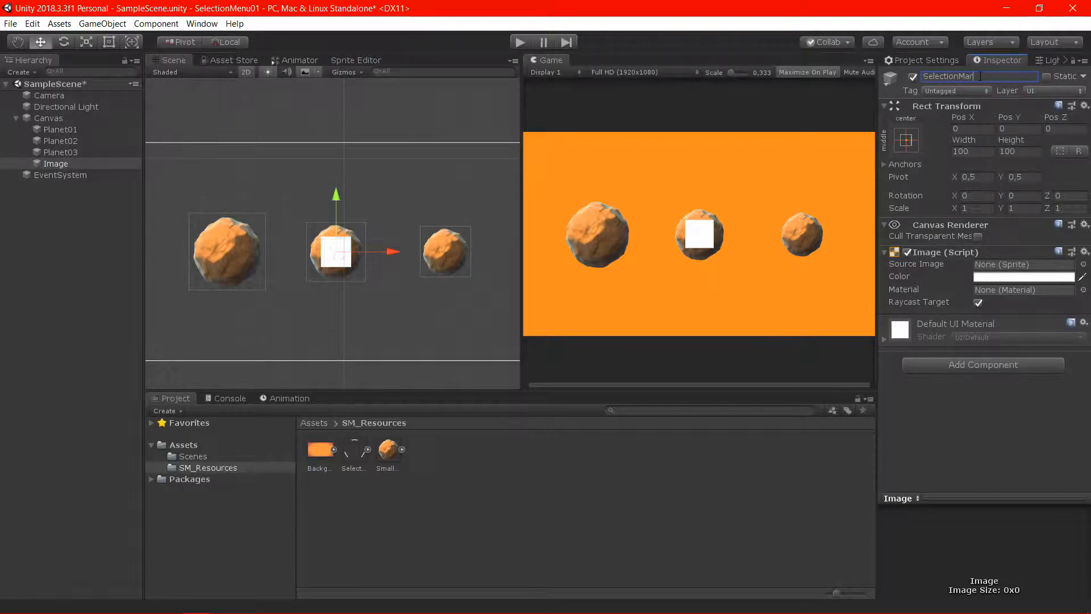
{"action": "type", "text": "SelectionMark"}
{"action": "key", "text": "Return"}
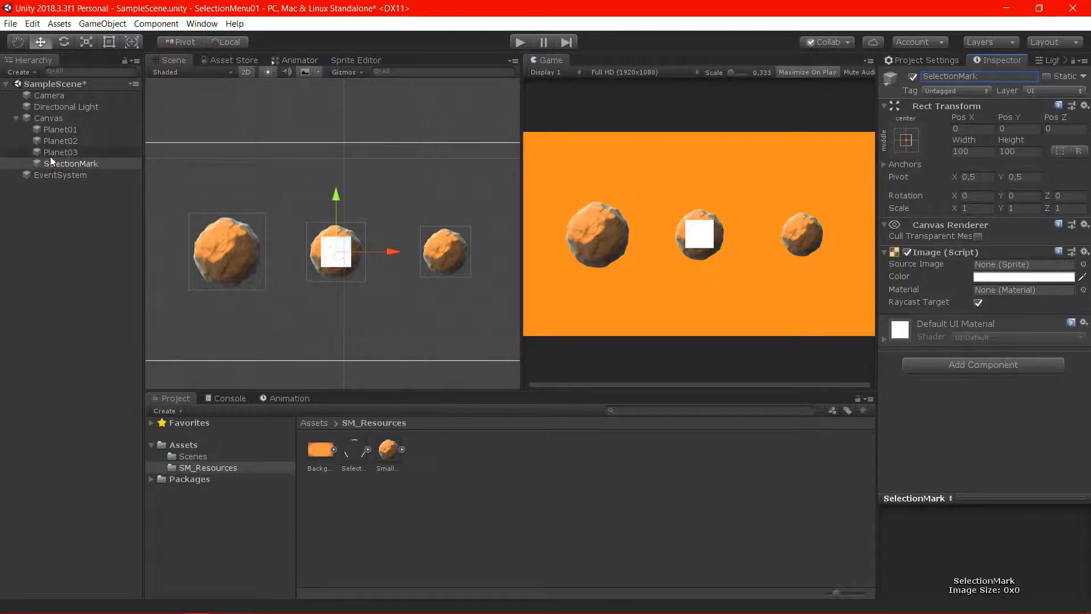
Assign the SelectionMark1024px sprite as SelectionMark's source image and scale the object up uniformly to about 2.797
{"action": "left_click_drag", "start_coordinate": [360, 453], "coordinate": [1000, 264]}
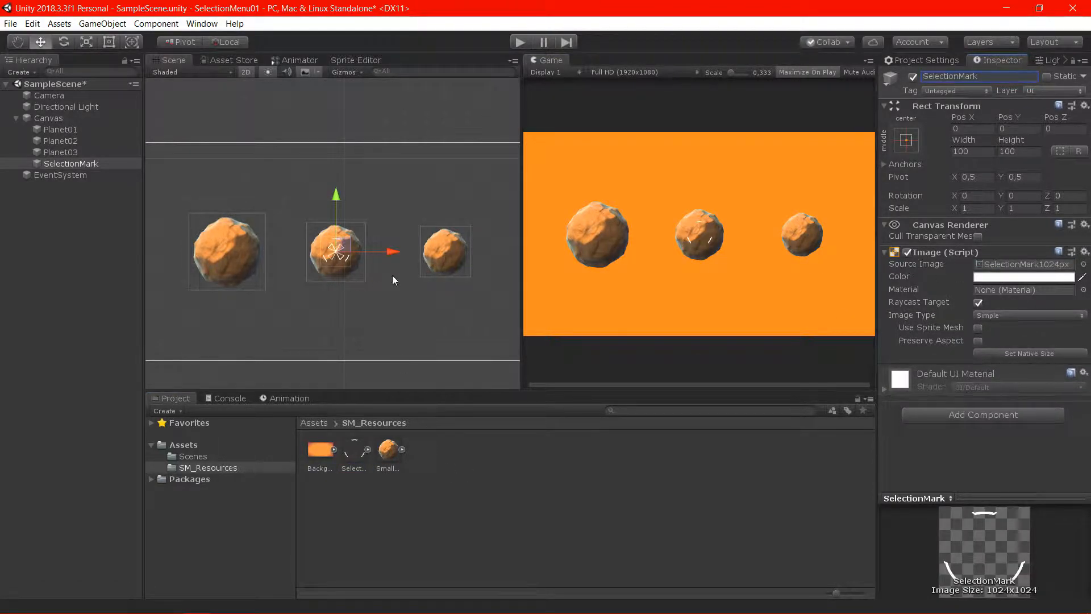
{"action": "key", "text": "r"}
{"action": "left_click_drag", "start_coordinate": [336, 251], "coordinate": [467, 281]}
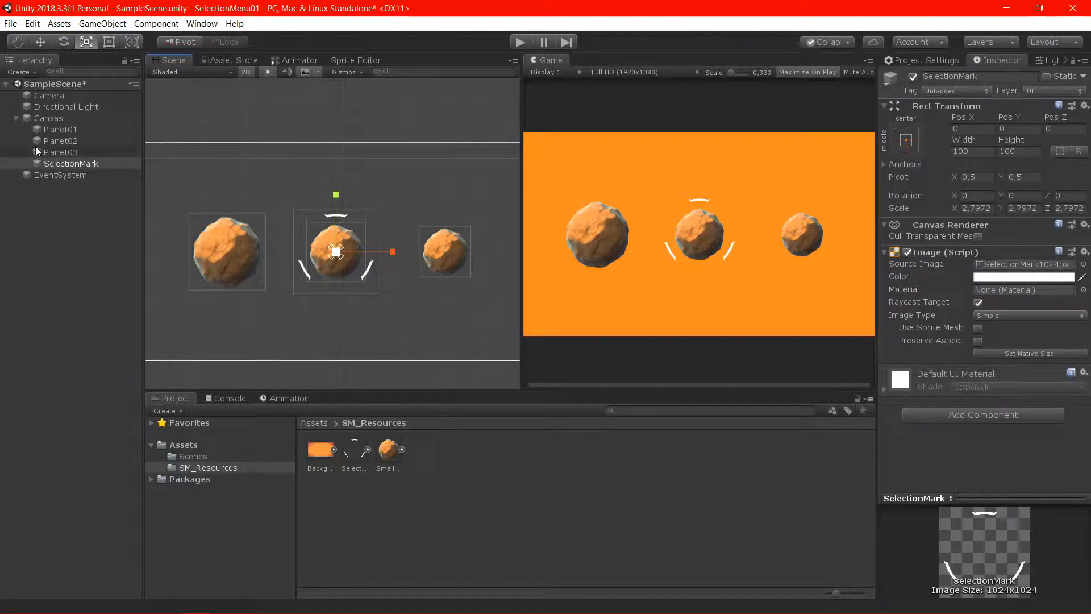
Add a UI Button under the Canvas
{"action": "left_click", "coordinate": [63, 112]}
{"action": "right_click", "coordinate": [70, 115]}
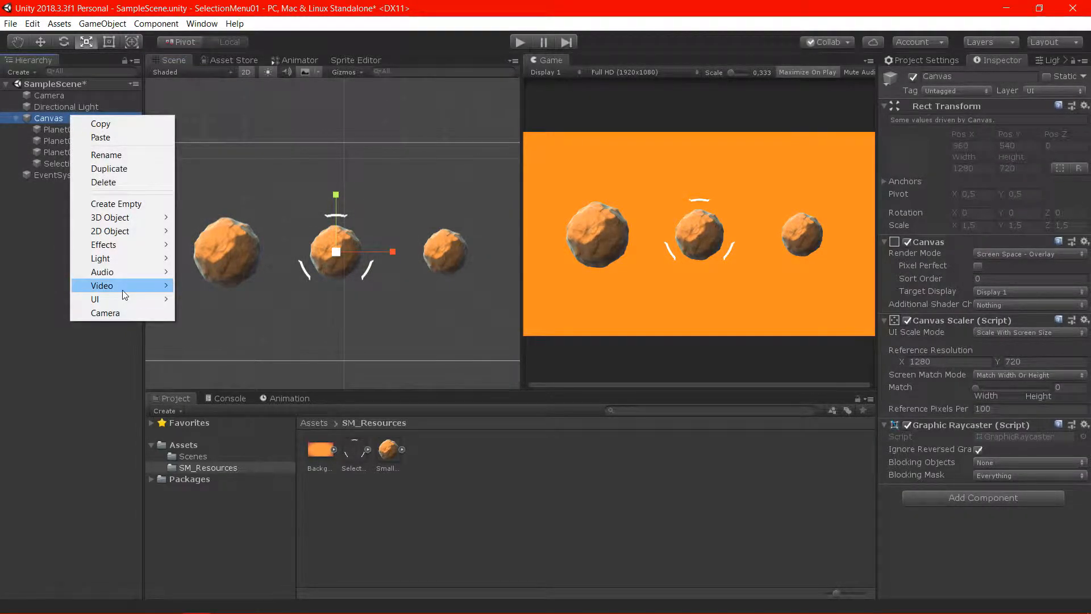
{"action": "mouse_move", "coordinate": [135, 304]}
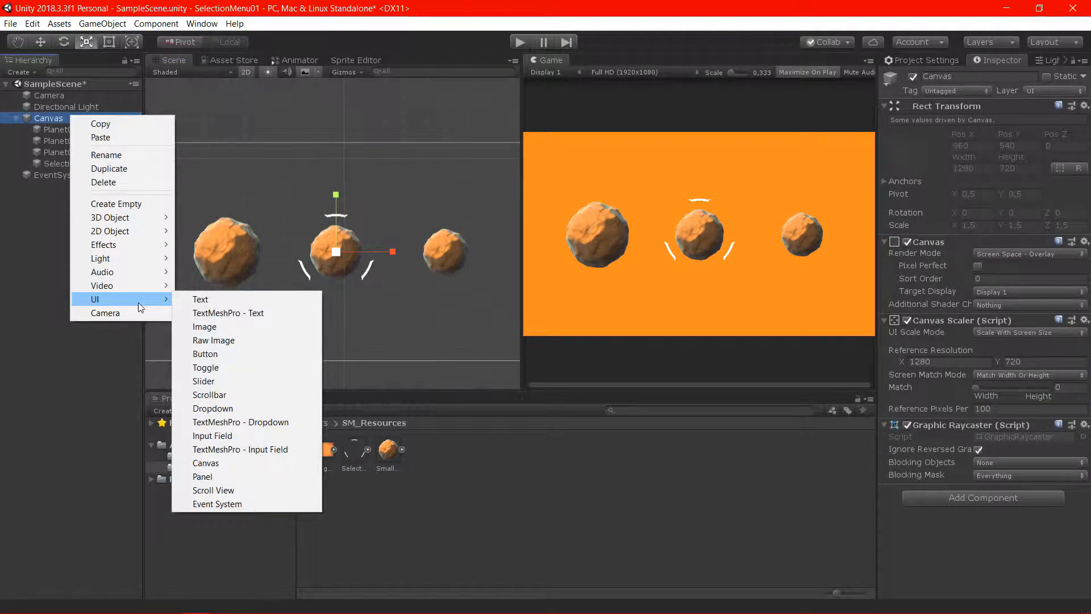
{"action": "left_click", "coordinate": [221, 353]}
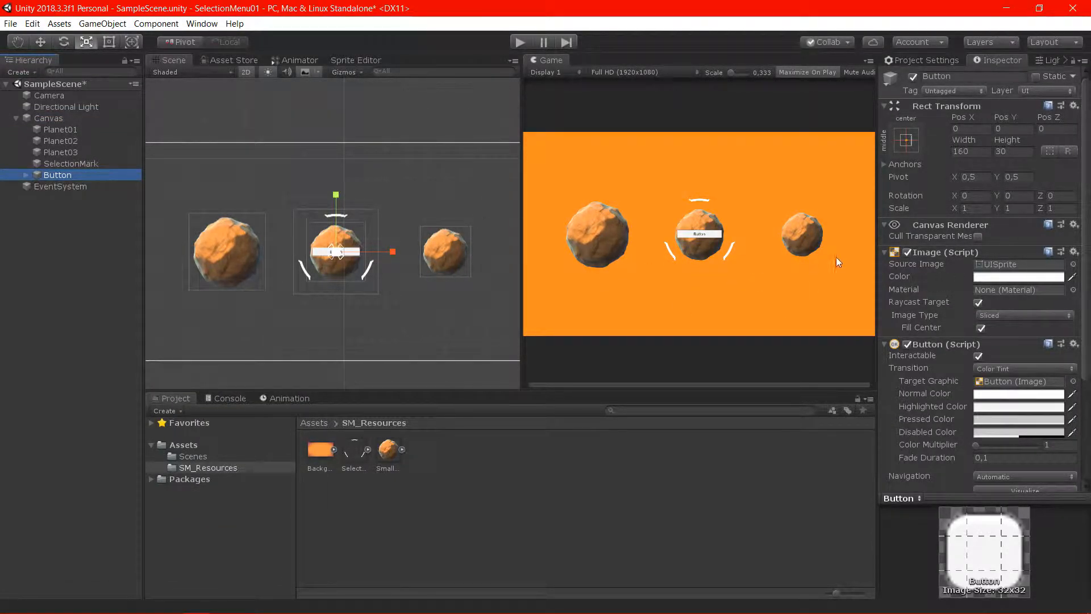
Set the button's image color to dark gray 4D4D4D and move the button down to about Y -223
{"action": "left_click", "coordinate": [1018, 277]}
{"action": "left_click", "coordinate": [50, 147]}
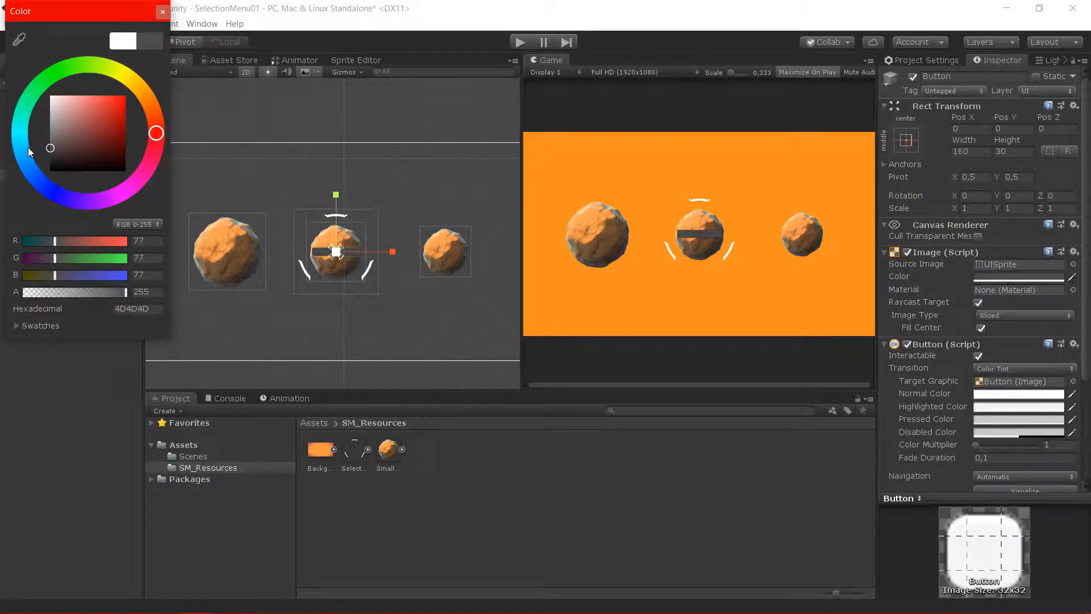
{"action": "left_click", "coordinate": [163, 11]}
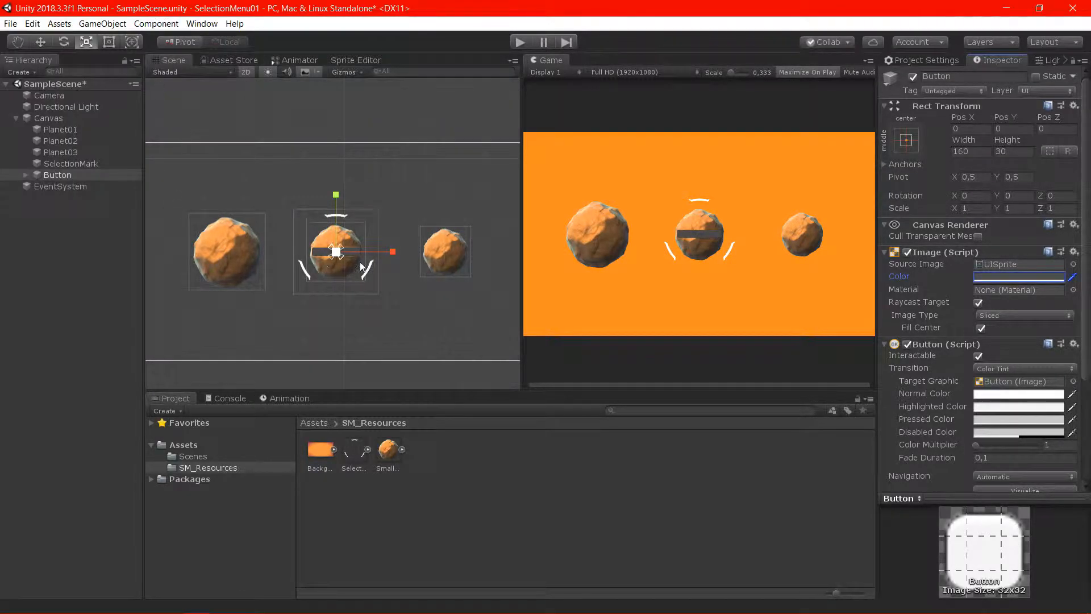
{"action": "left_click_drag", "start_coordinate": [337, 199], "coordinate": [342, 263]}
Set the color of the button's Text child to white (FFFFFF)
{"action": "left_click", "coordinate": [26, 175]}
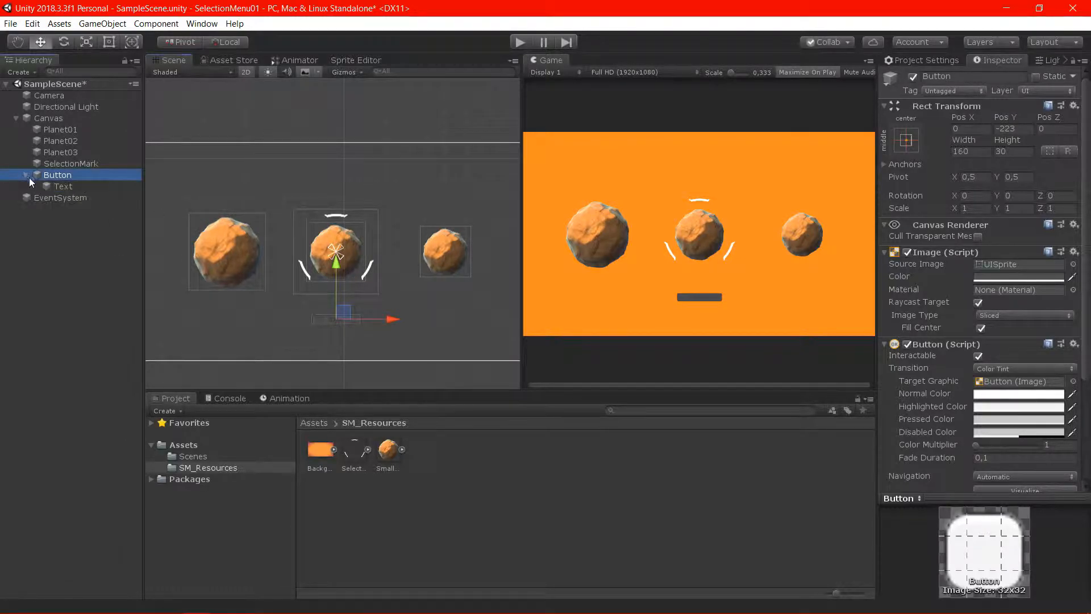
{"action": "left_click", "coordinate": [75, 186]}
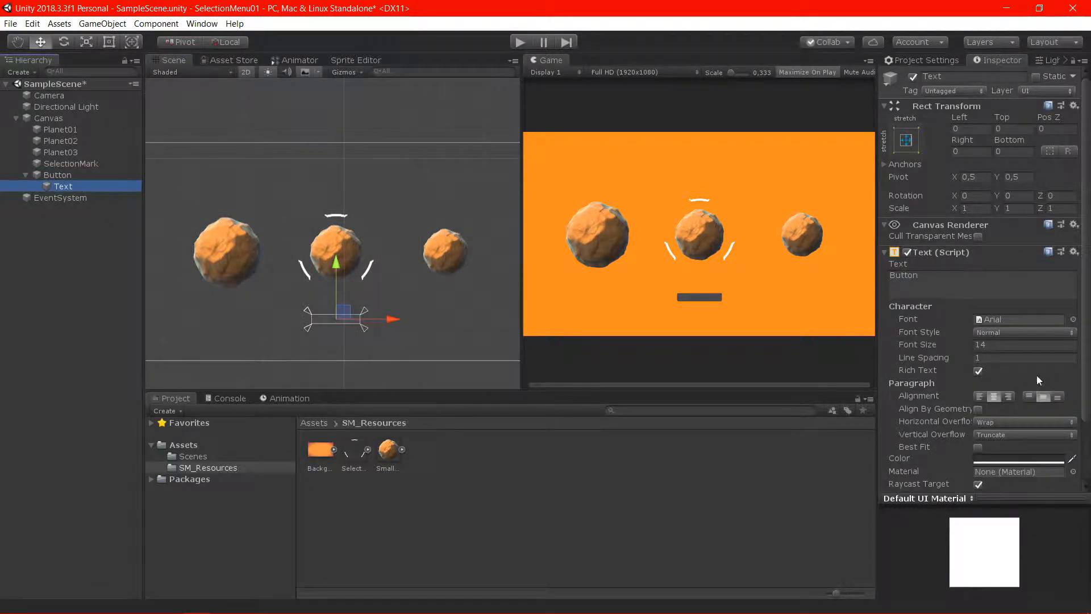
{"action": "left_click", "coordinate": [1011, 459]}
{"action": "mouse_move", "coordinate": [62, 136]}
{"action": "left_mouse_down"}
{"action": "mouse_move", "coordinate": [32, 126]}
{"action": "mouse_move", "coordinate": [1, 80]}
{"action": "left_mouse_up"}
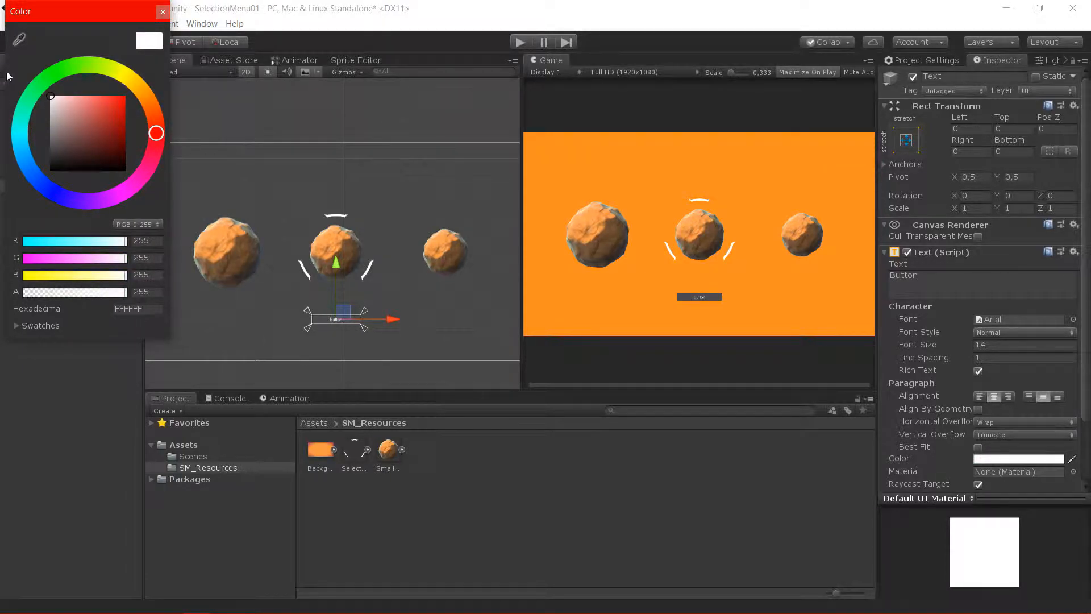
{"action": "left_click", "coordinate": [162, 12]}
Replace the button's label text with "Begin Game"
{"action": "left_click", "coordinate": [995, 290]}
{"action": "key", "text": "ctrl+a"}
{"action": "key", "text": "BackSpace"}
{"action": "key", "text": "BackSpace"}
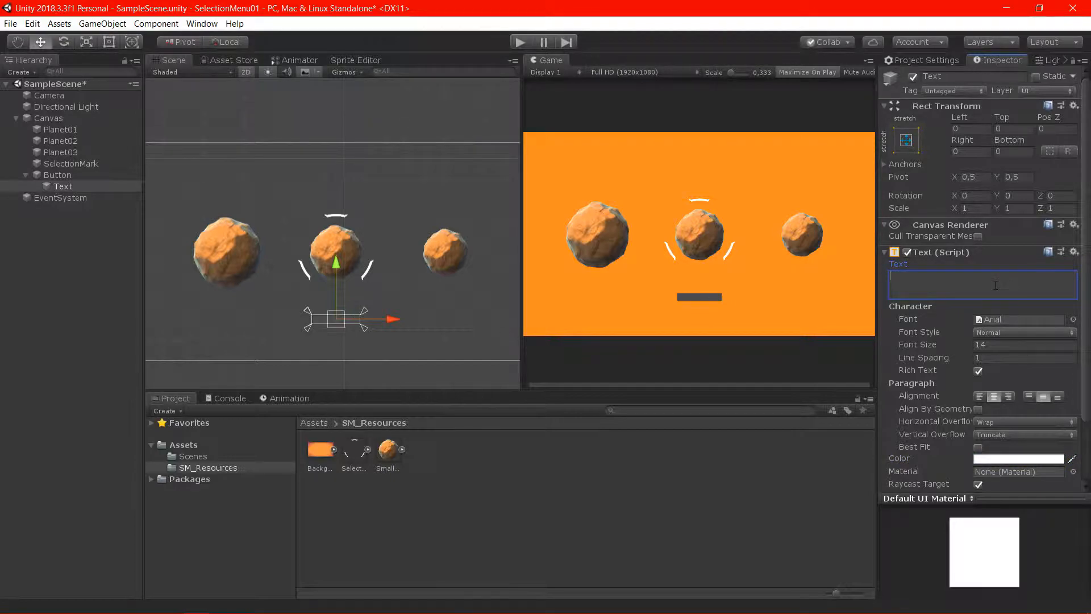
{"action": "type", "text": "Begin Game"}
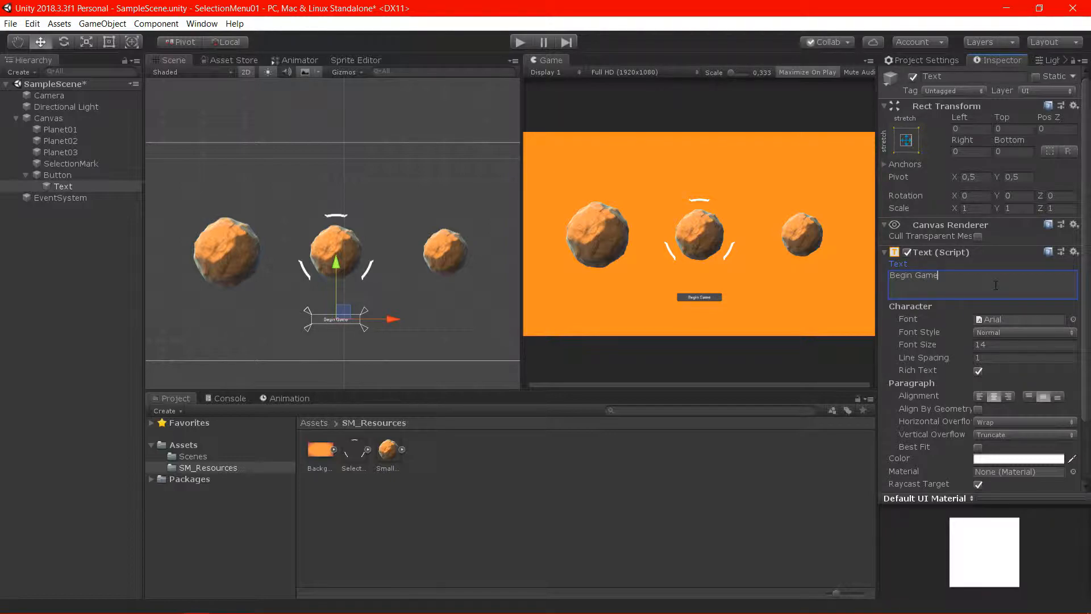
{"action": "left_click", "coordinate": [785, 303]}
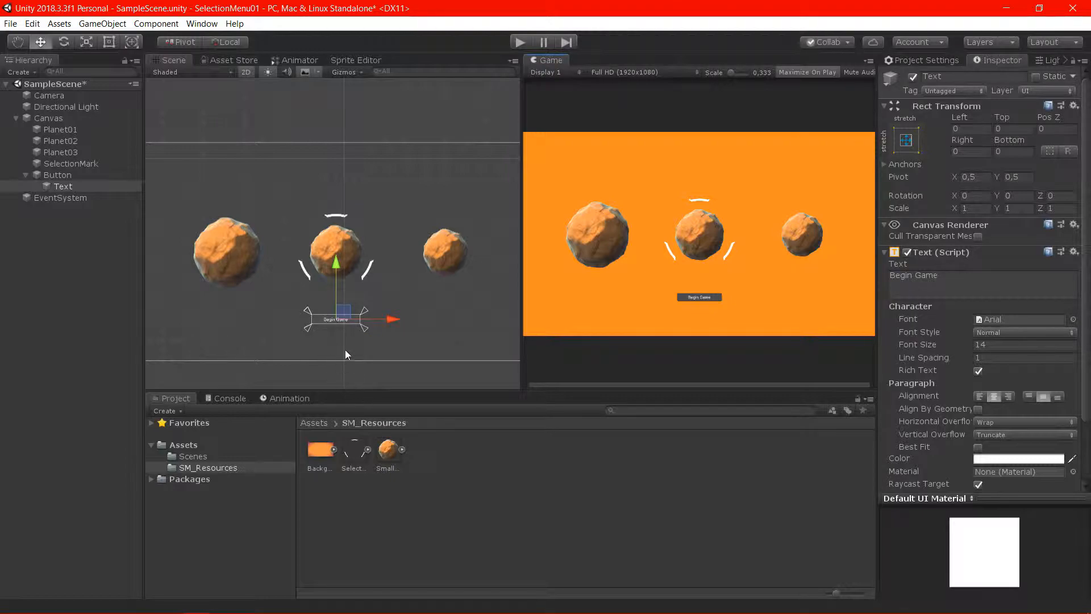
{"action": "key", "text": "r"}
{"action": "left_click_drag", "start_coordinate": [341, 321], "coordinate": [373, 326]}
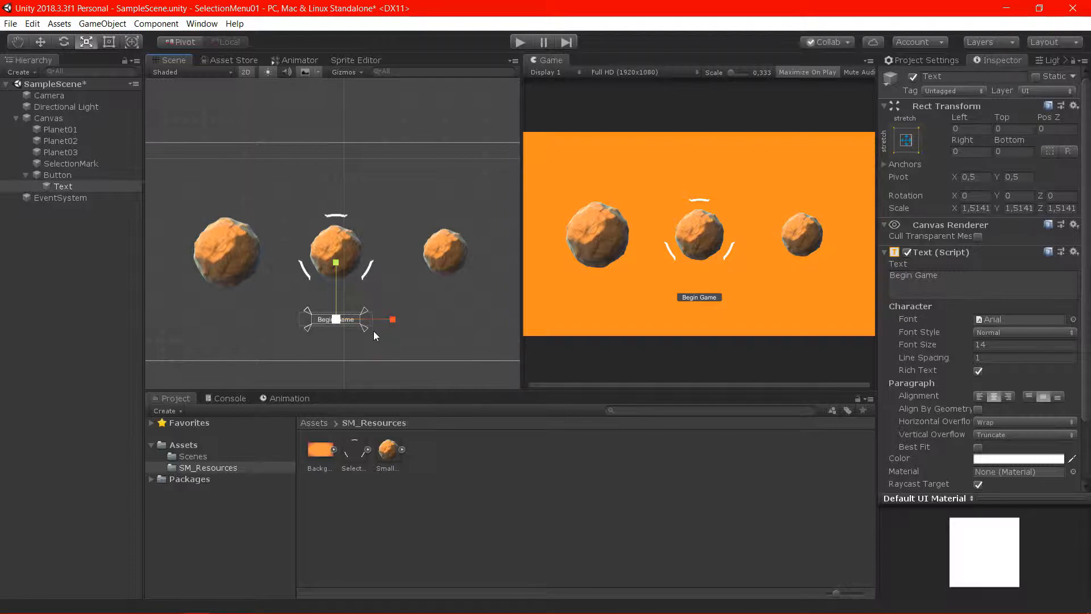
{"action": "key", "text": "ctrl+z"}
Scale the Begin Game button up uniformly to about 1.43 and move it down to about Y -289
{"action": "left_click", "coordinate": [105, 178]}
{"action": "left_click_drag", "start_coordinate": [336, 319], "coordinate": [361, 331]}
{"action": "key", "text": "w"}
{"action": "left_click_drag", "start_coordinate": [333, 255], "coordinate": [333, 275]}
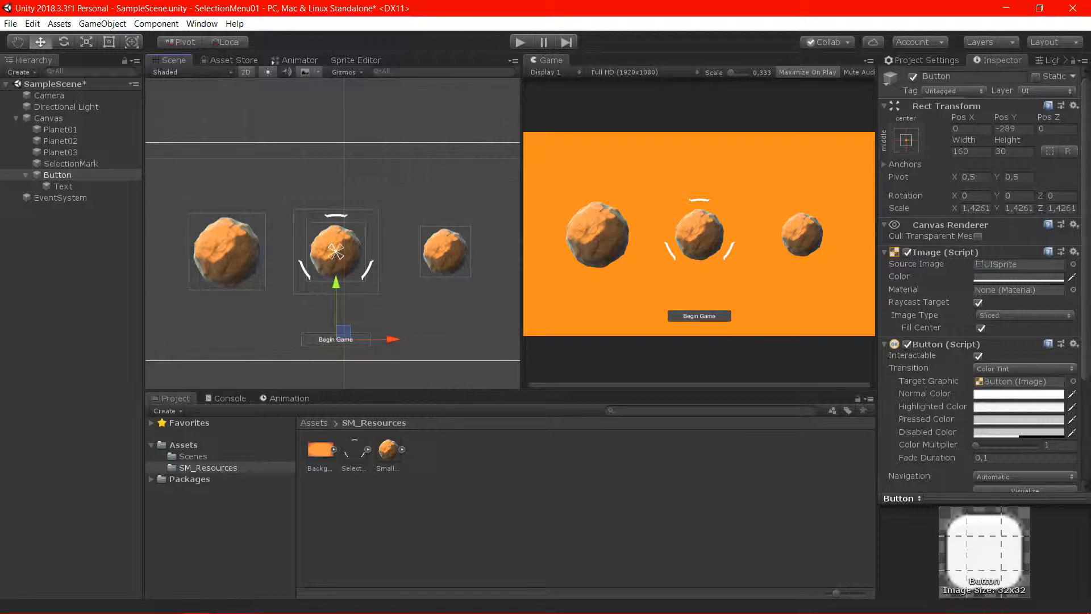
Anchor the Begin Game button to the bottom center of the Canvas
{"action": "left_click", "coordinate": [906, 140]}
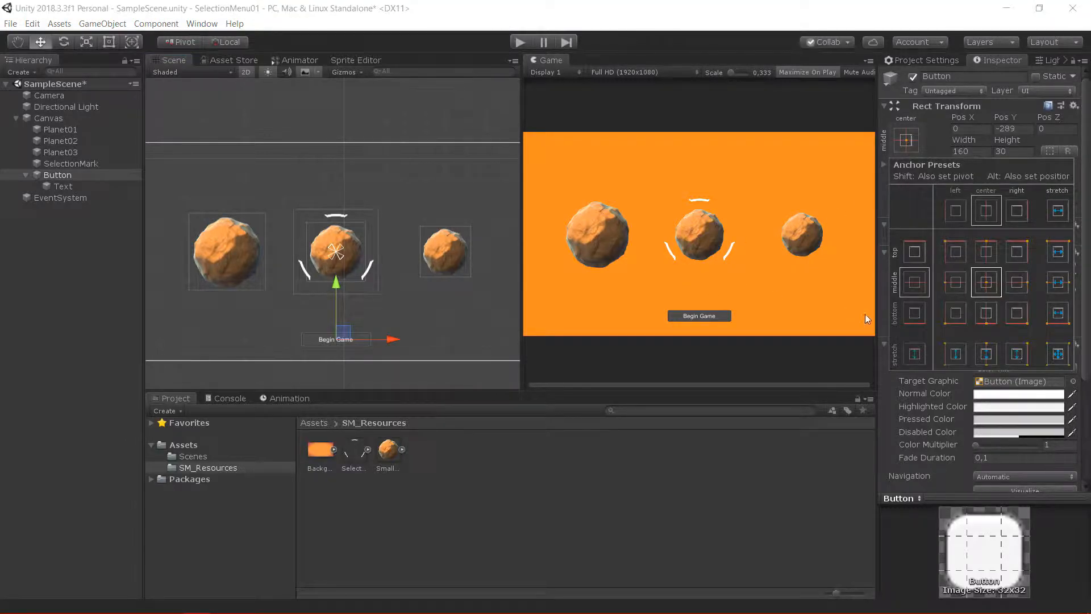
{"action": "left_click", "coordinate": [987, 320]}
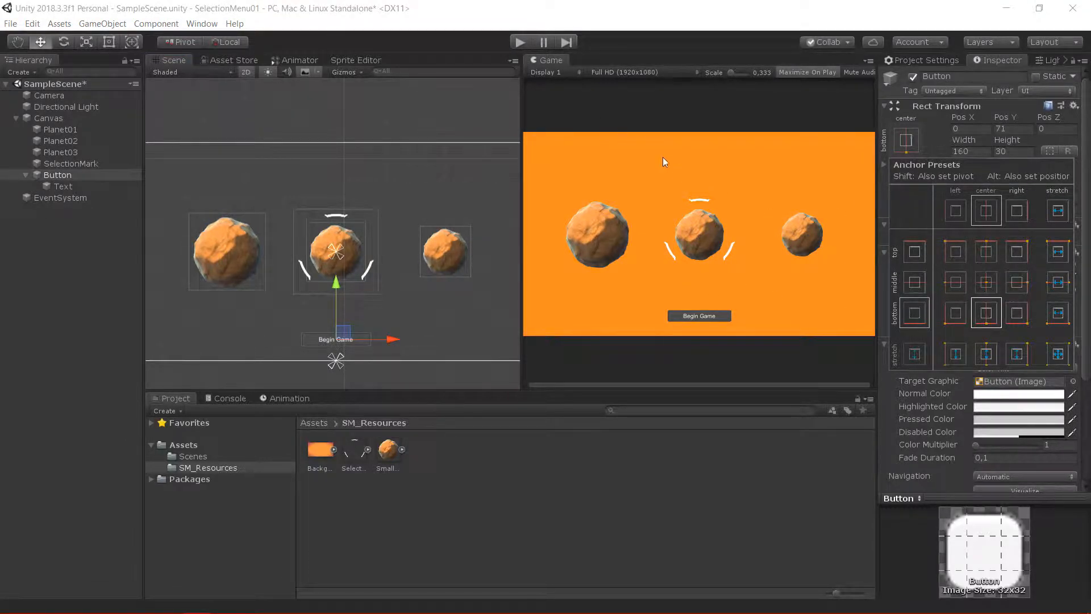
{"action": "left_click", "coordinate": [678, 181]}
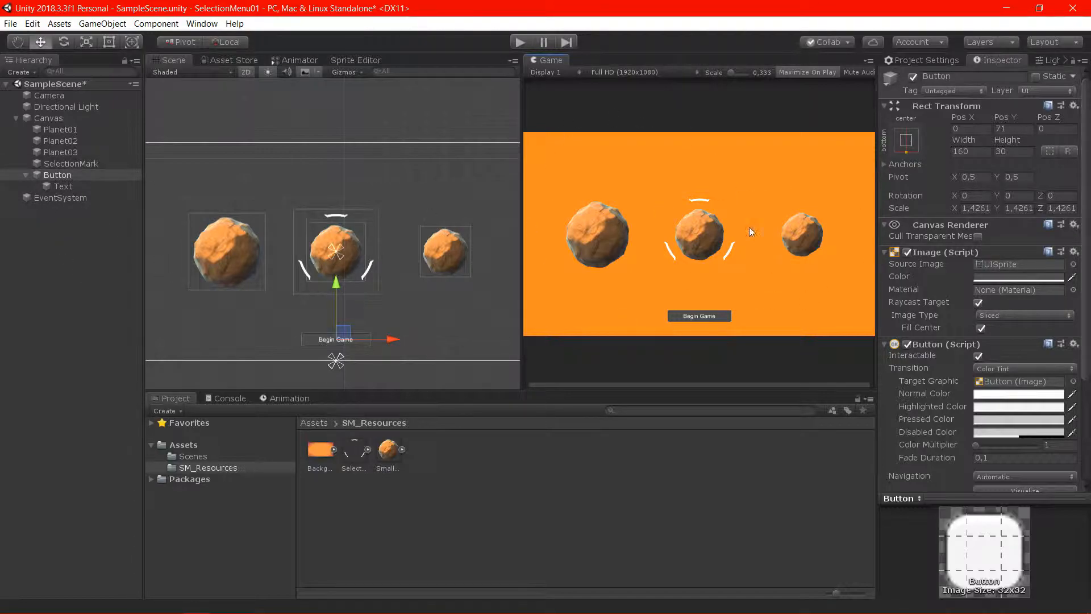
Add a UI Text under the Canvas and center its alignment horizontally and vertically
{"action": "left_click", "coordinate": [100, 117]}
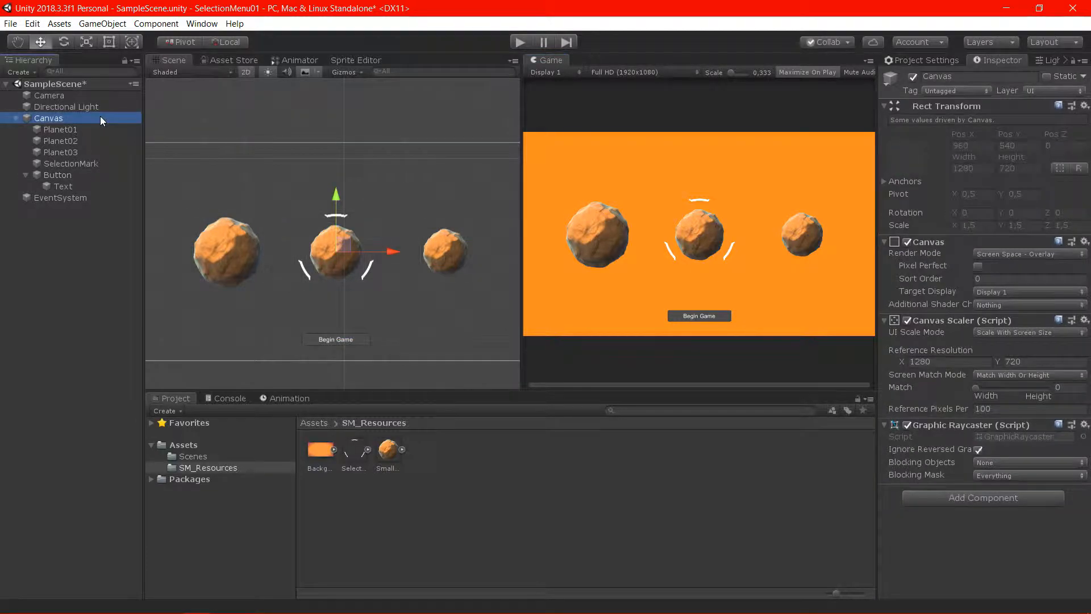
{"action": "right_click", "coordinate": [100, 118]}
{"action": "mouse_move", "coordinate": [170, 300]}
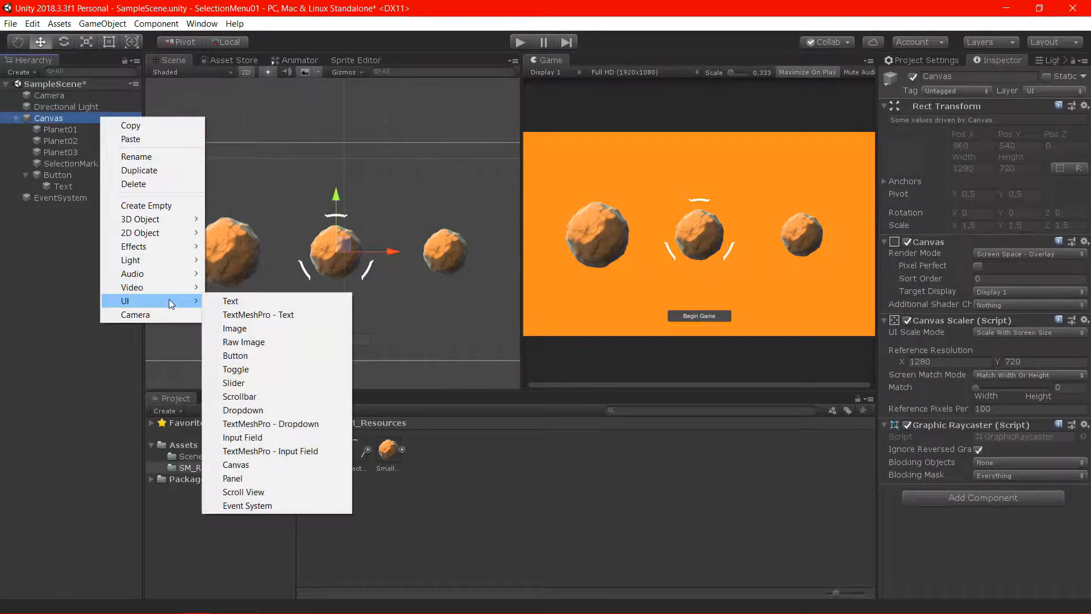
{"action": "left_click", "coordinate": [230, 300]}
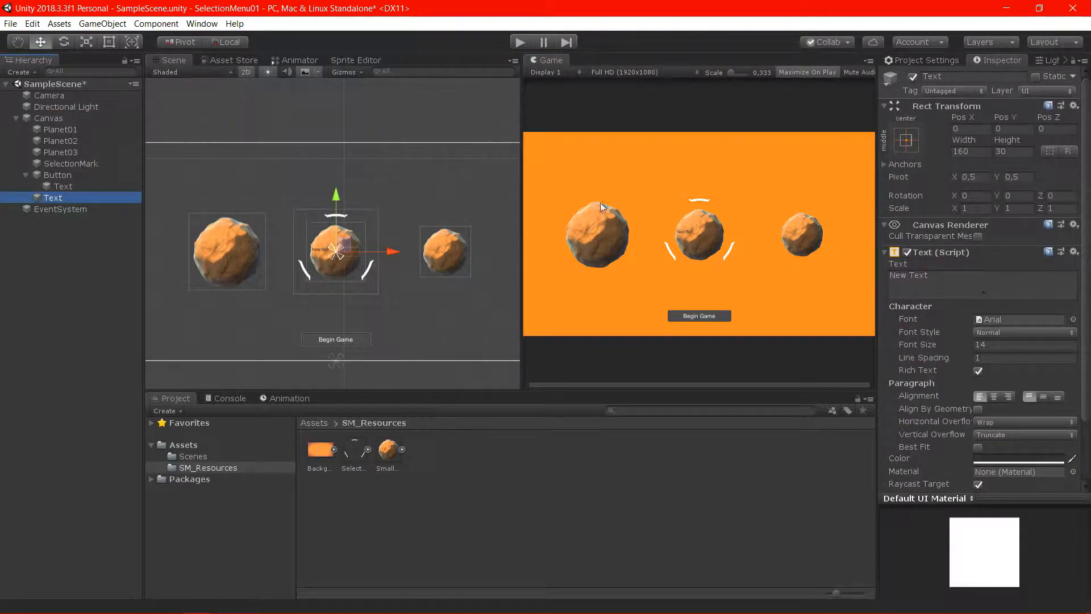
{"action": "left_click", "coordinate": [994, 396]}
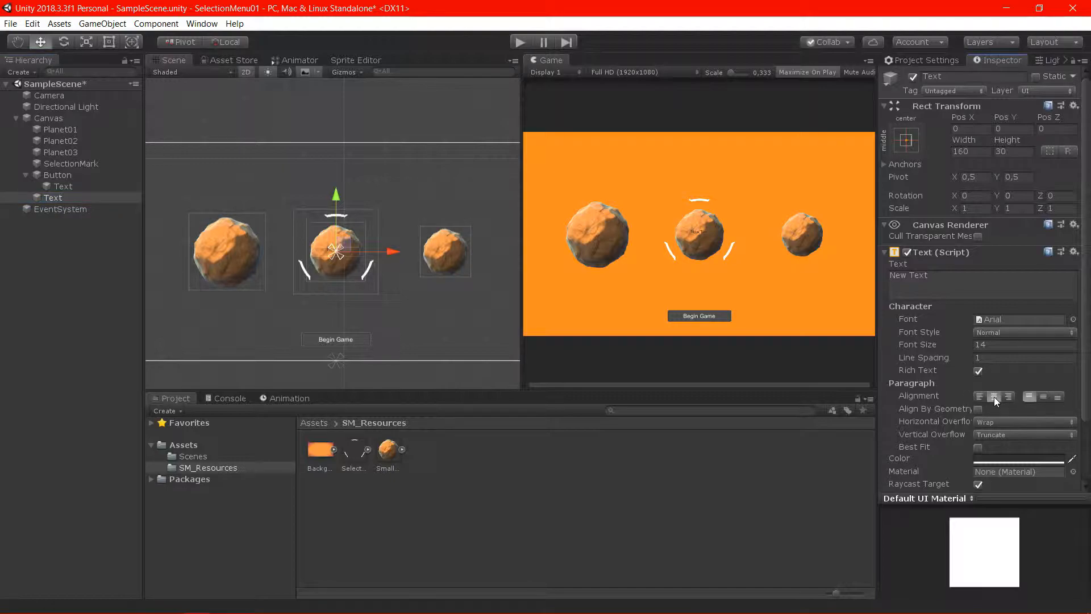
{"action": "left_click", "coordinate": [1045, 397]}
Replace the new text's content with "Select a planet then press Begin Game"
{"action": "left_click", "coordinate": [987, 288]}
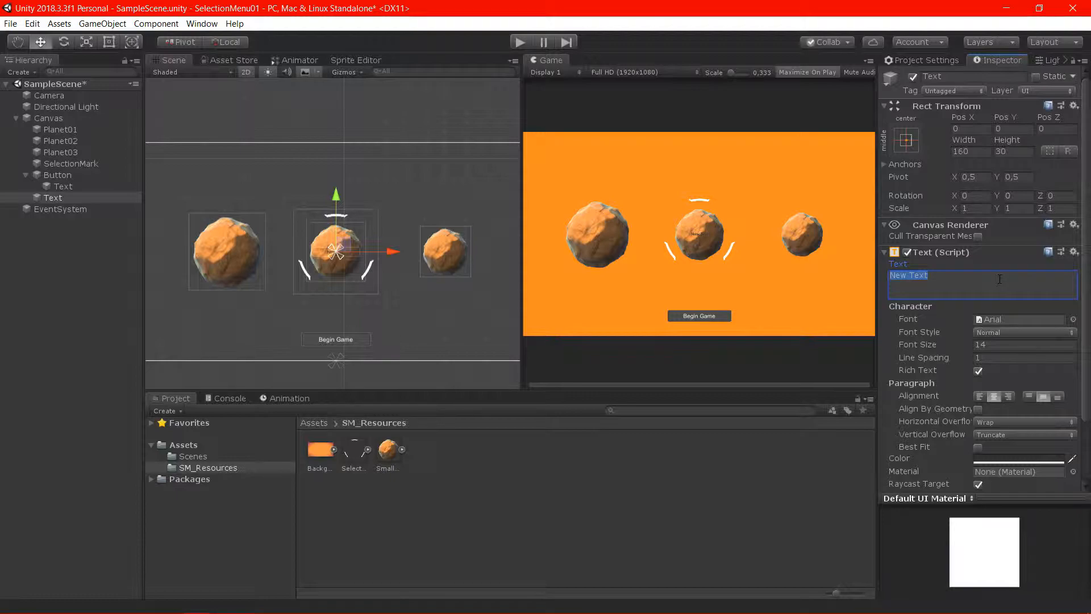
{"action": "key", "text": "BackSpace"}
{"action": "type", "text": "S"}
{"action": "type", "text": "elect a planet then Ppress Begin Game"}
{"action": "left_click", "coordinate": [789, 265]}
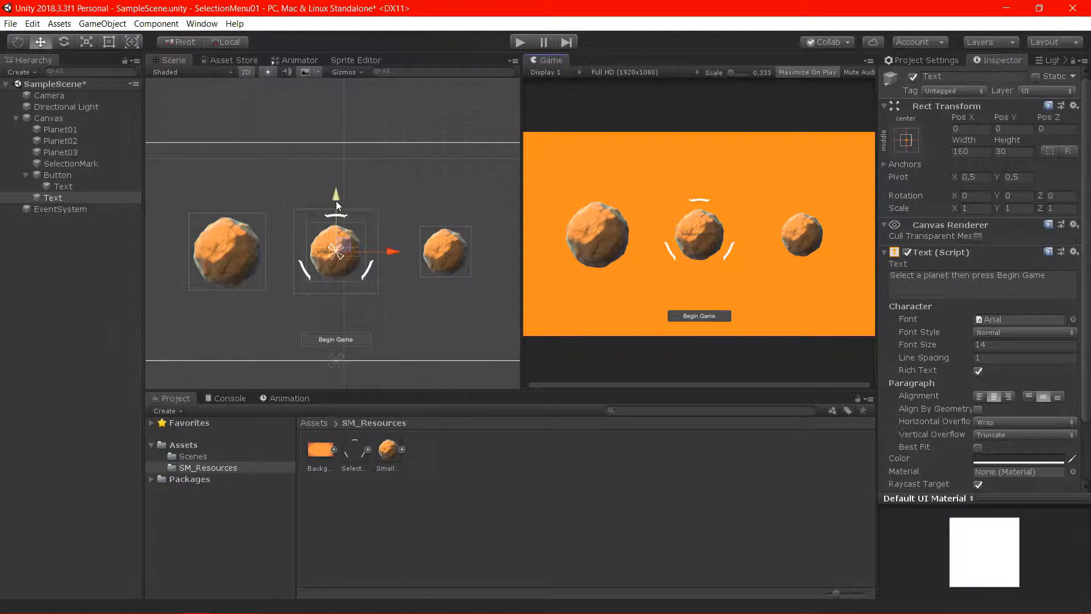
Place the instruction text above the button at about Y -211, scaled to about 1.48 with a box about 176 by 52
{"action": "left_click_drag", "start_coordinate": [335, 199], "coordinate": [339, 254]}
{"action": "key", "text": "r"}
{"action": "left_click_drag", "start_coordinate": [336, 305], "coordinate": [372, 325]}
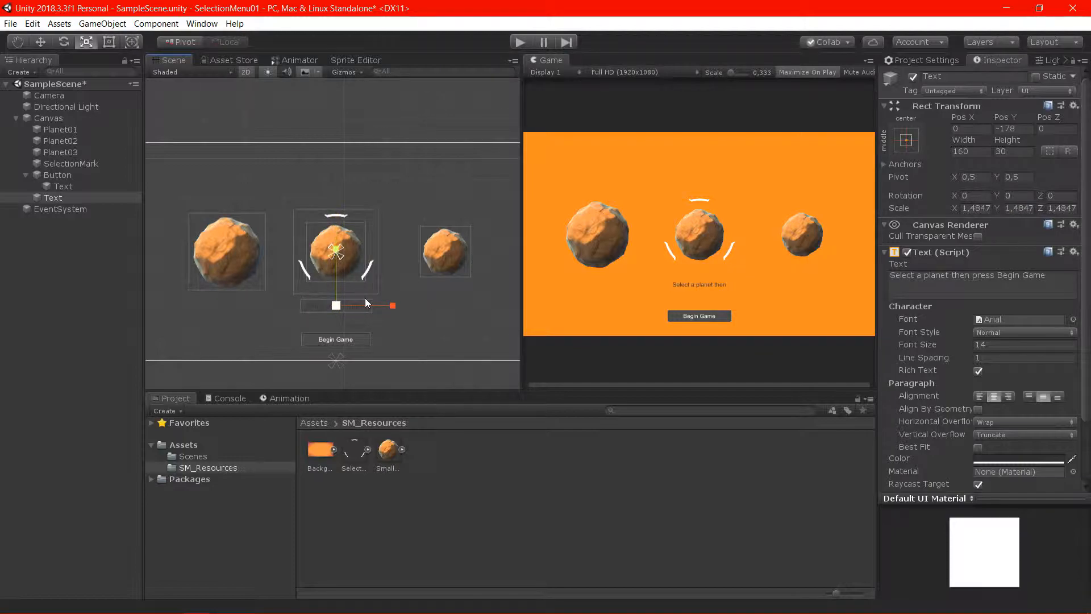
{"action": "key", "text": "t"}
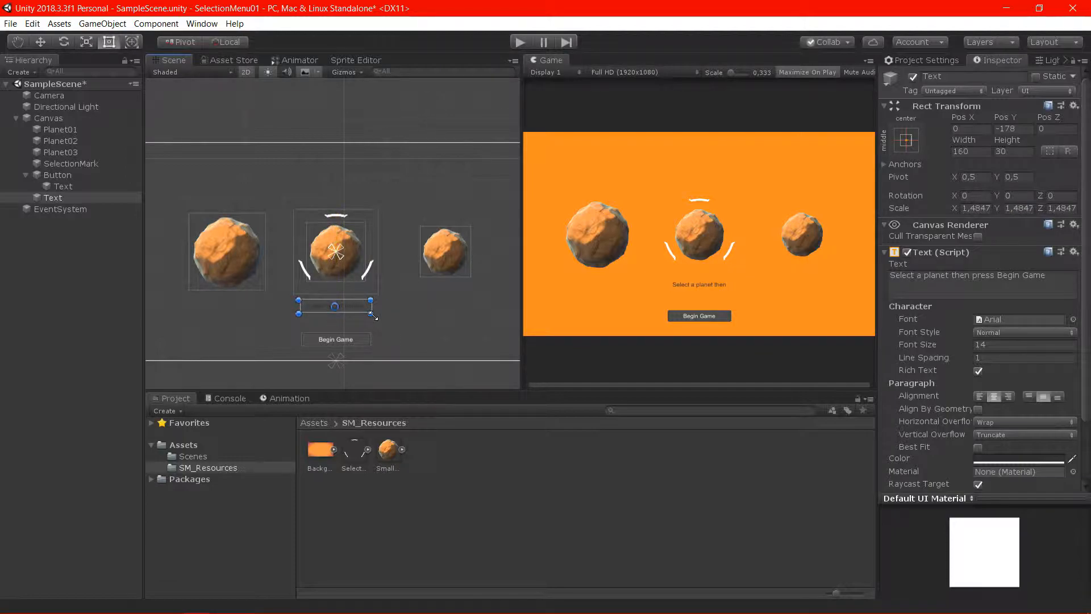
{"action": "left_click_drag", "start_coordinate": [373, 315], "coordinate": [349, 316]}
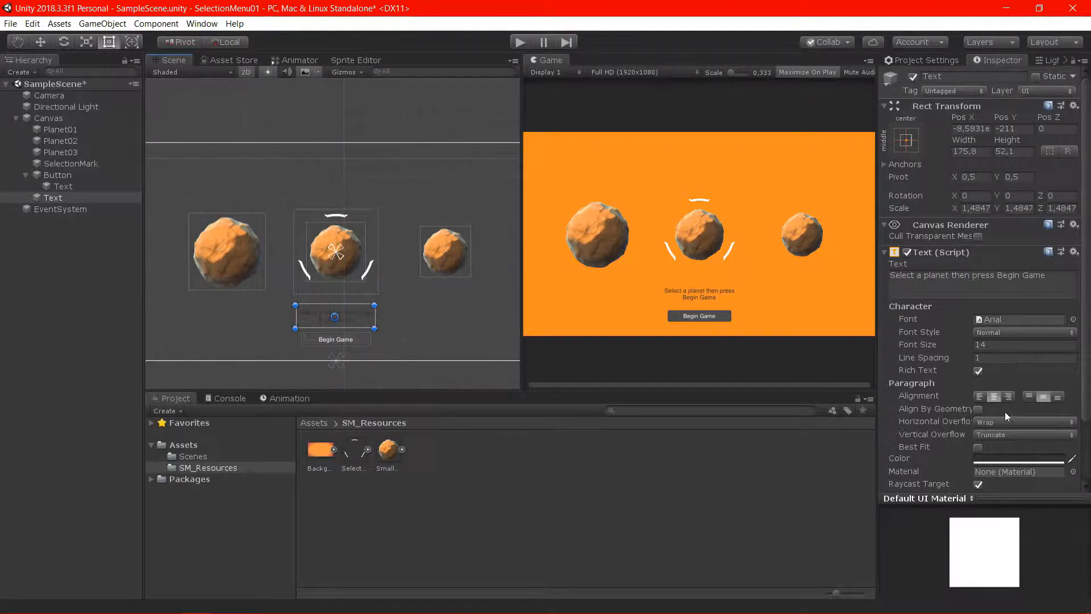
Set the instruction text's color to white (FFFFFF)
{"action": "left_click", "coordinate": [1007, 461]}
{"action": "left_click_drag", "start_coordinate": [75, 142], "coordinate": [30, 87]}
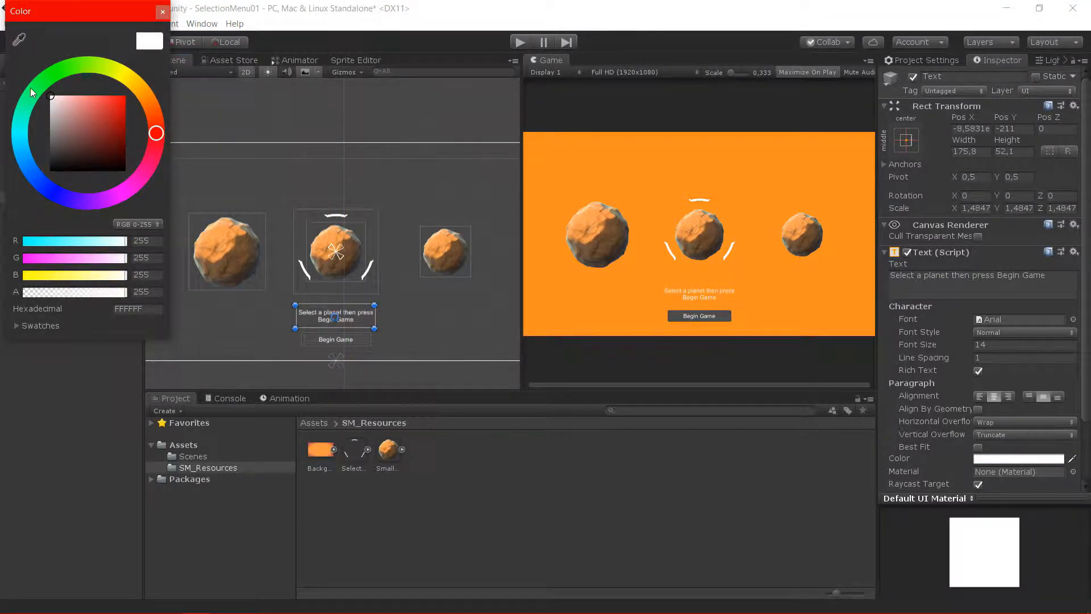
{"action": "left_click", "coordinate": [162, 12]}
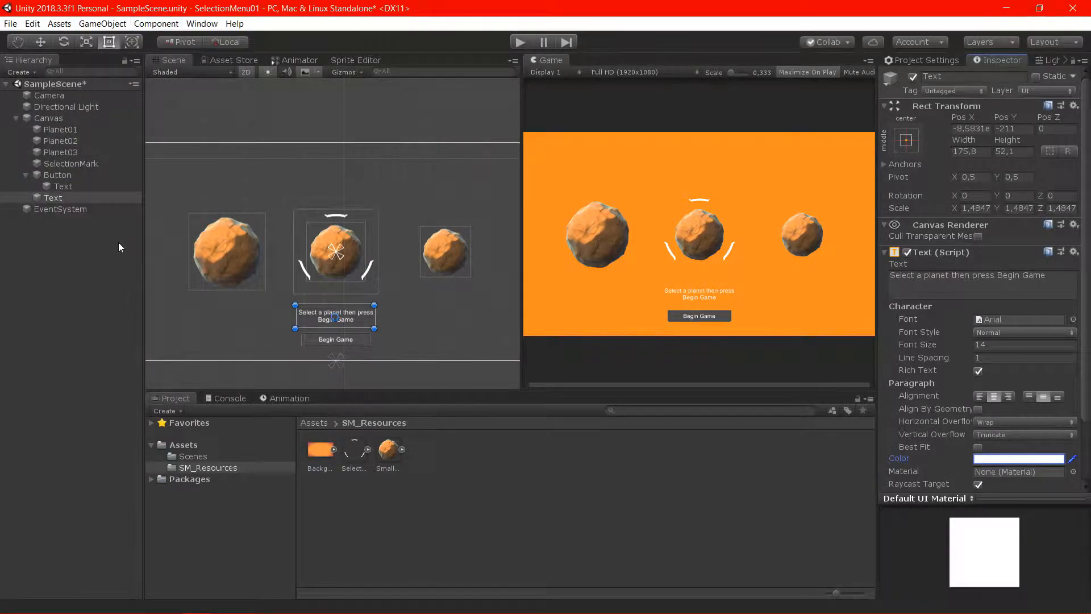
Move the three planets and the SelectionMark up together to about Y 40
{"action": "left_click", "coordinate": [83, 130]}
{"action": "left_click", "coordinate": [90, 119]}
{"action": "left_click", "coordinate": [95, 130]}
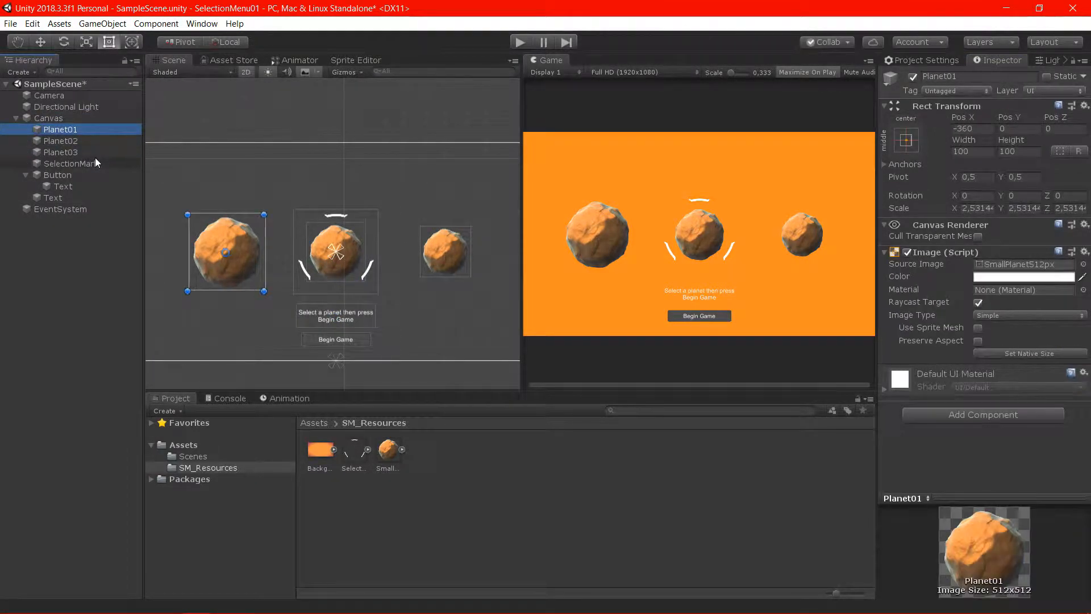
{"action": "left_click", "coordinate": [91, 153], "text": "shift"}
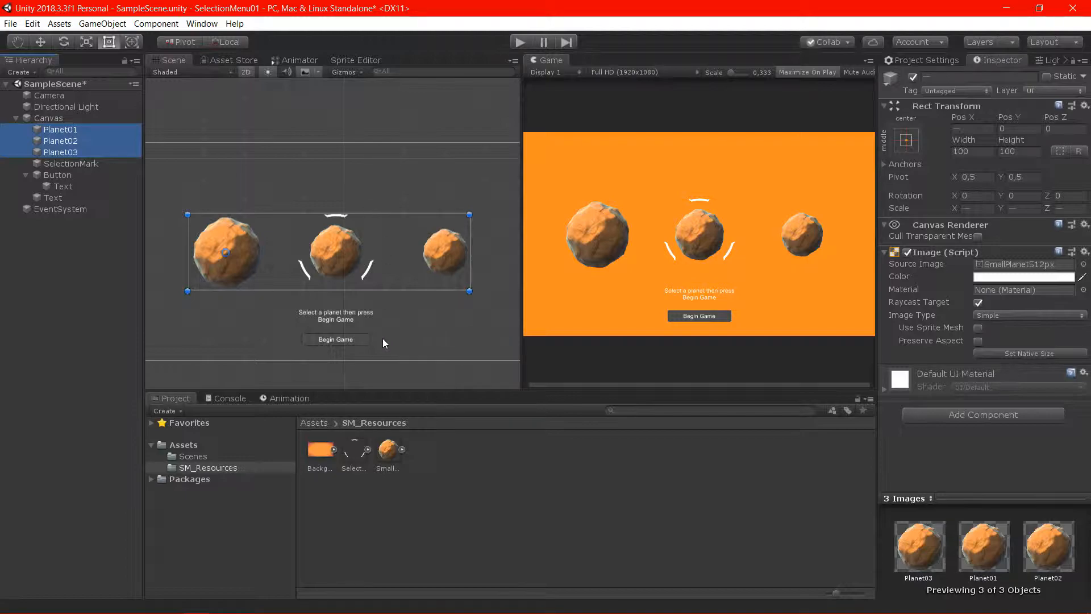
{"action": "key", "text": "w"}
{"action": "left_click_drag", "start_coordinate": [226, 198], "coordinate": [236, 185]}
{"action": "key", "text": "ctrl+z"}
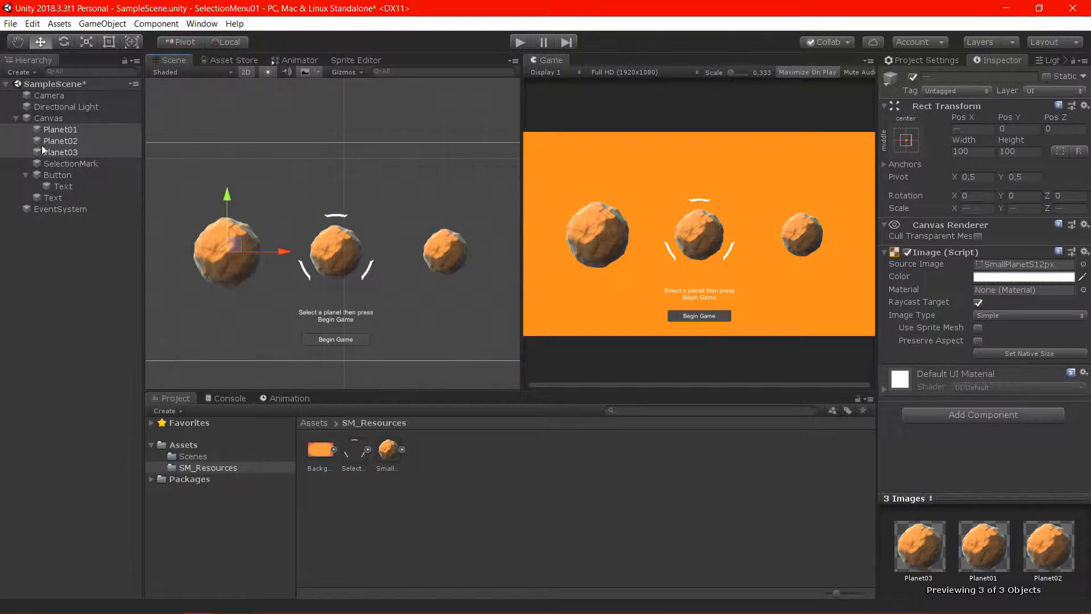
{"action": "left_click", "coordinate": [73, 165], "text": "ctrl"}
{"action": "left_click_drag", "start_coordinate": [227, 198], "coordinate": [241, 183]}
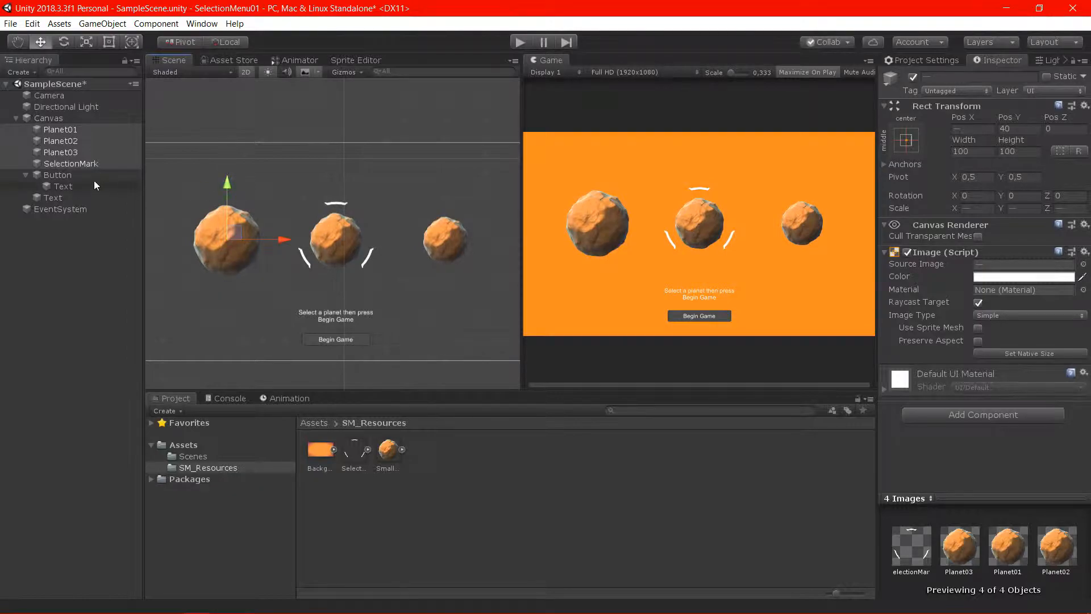
Move the Begin Game button and the instruction text up toward the planets, with the text at about Y -166
{"action": "left_click", "coordinate": [58, 175]}
{"action": "left_click", "coordinate": [66, 186], "text": "ctrl"}
{"action": "left_click", "coordinate": [67, 193], "text": "ctrl"}
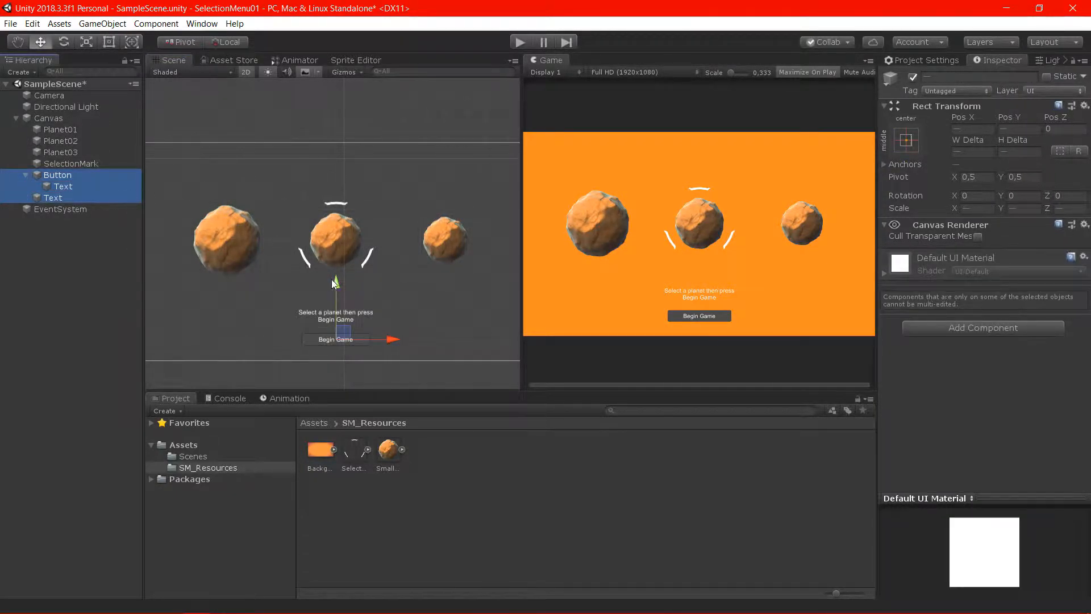
{"action": "left_click_drag", "start_coordinate": [337, 286], "coordinate": [346, 252]}
{"action": "left_click", "coordinate": [104, 197]}
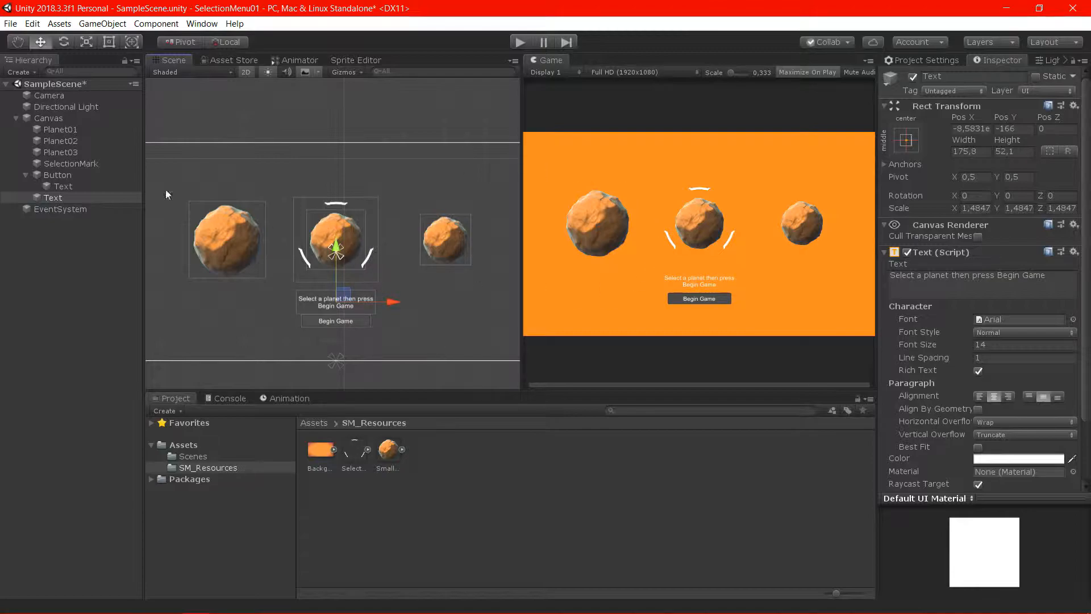
Add a UI Panel under the Canvas and make it the Canvas's first child, above Planet01 in the hierarchy
{"action": "right_click", "coordinate": [76, 115]}
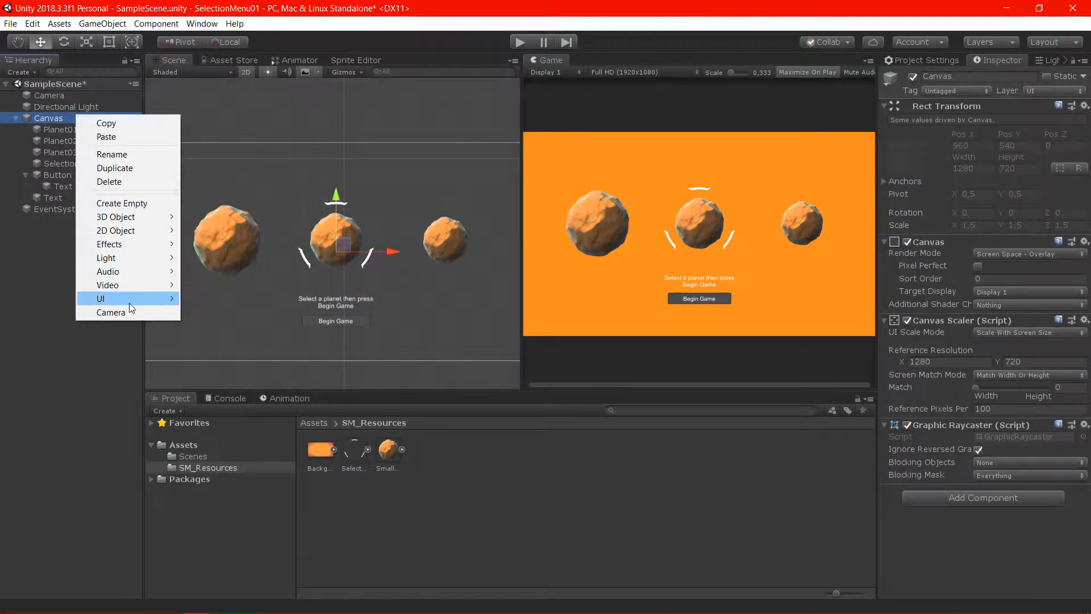
{"action": "mouse_move", "coordinate": [137, 299]}
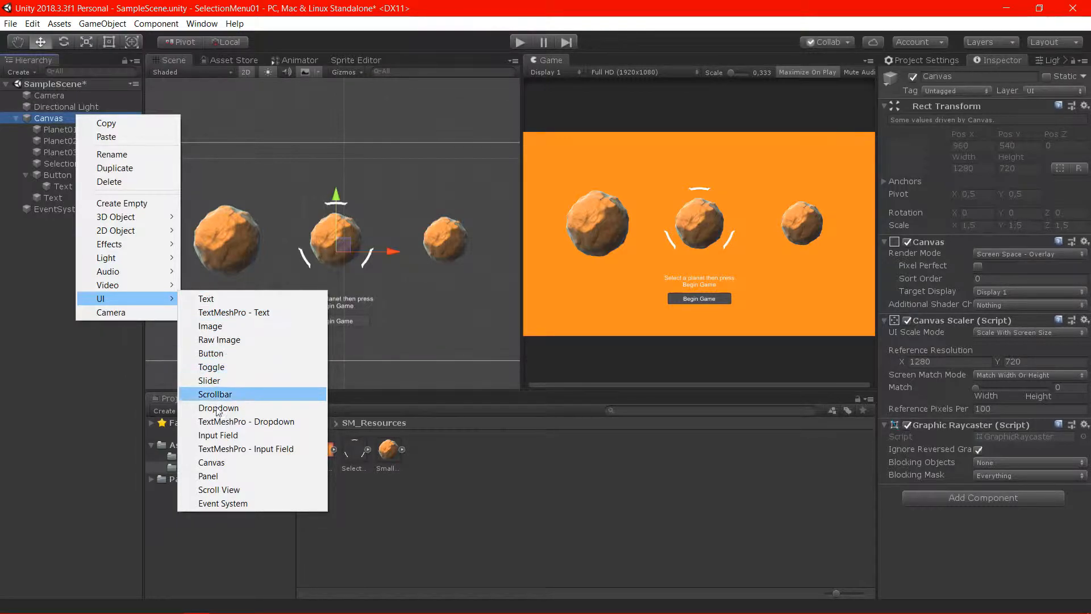
{"action": "left_click", "coordinate": [210, 476]}
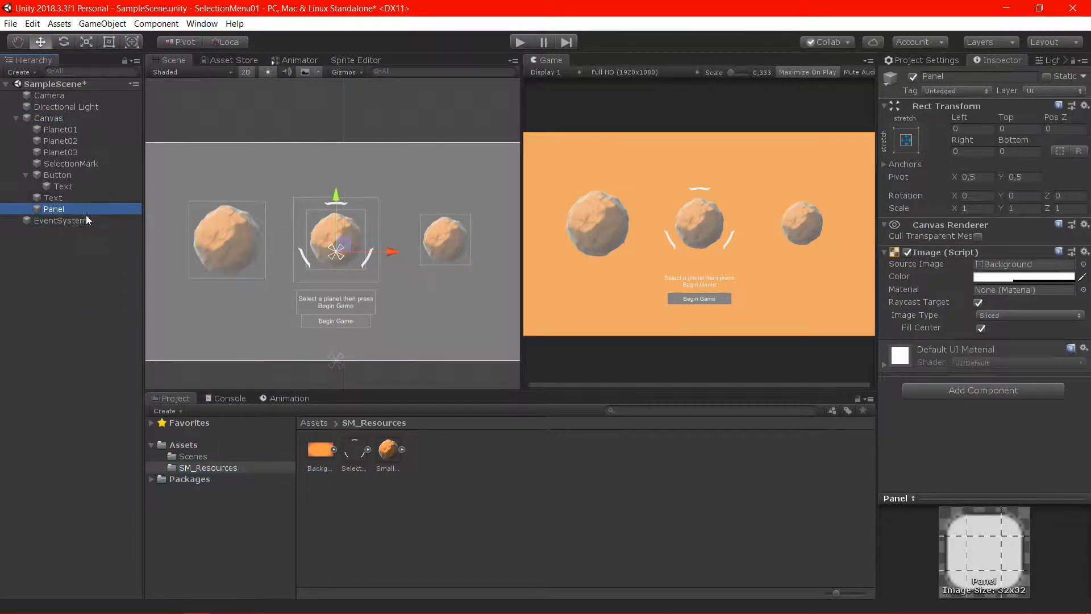
{"action": "left_click_drag", "start_coordinate": [100, 209], "coordinate": [104, 123]}
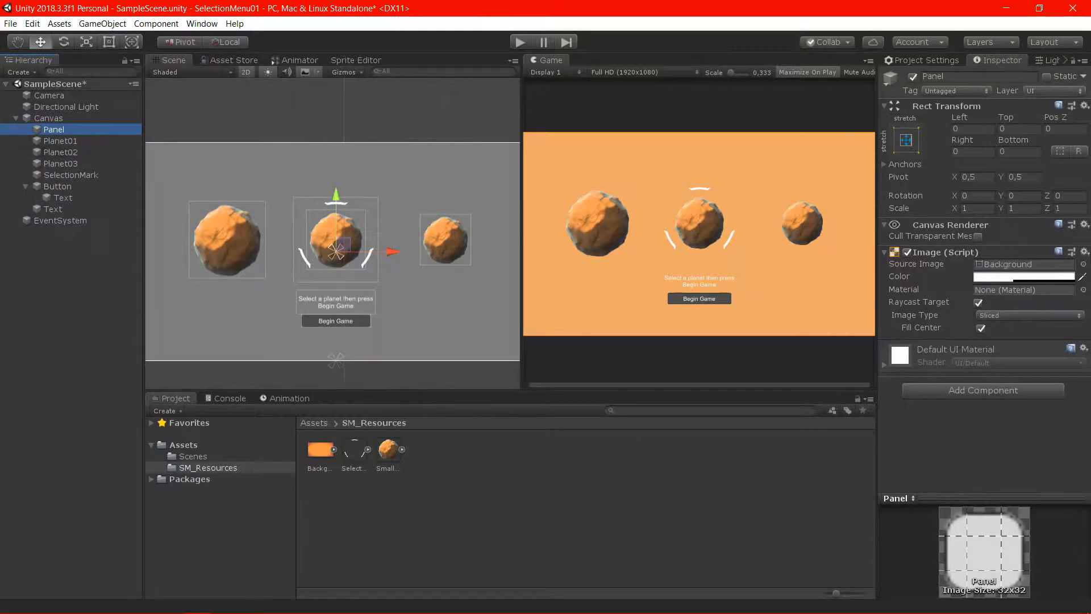
Assign the Background1080px sprite as the Panel's source image and set its color's alpha to 255
{"action": "left_click_drag", "start_coordinate": [315, 456], "coordinate": [1023, 265]}
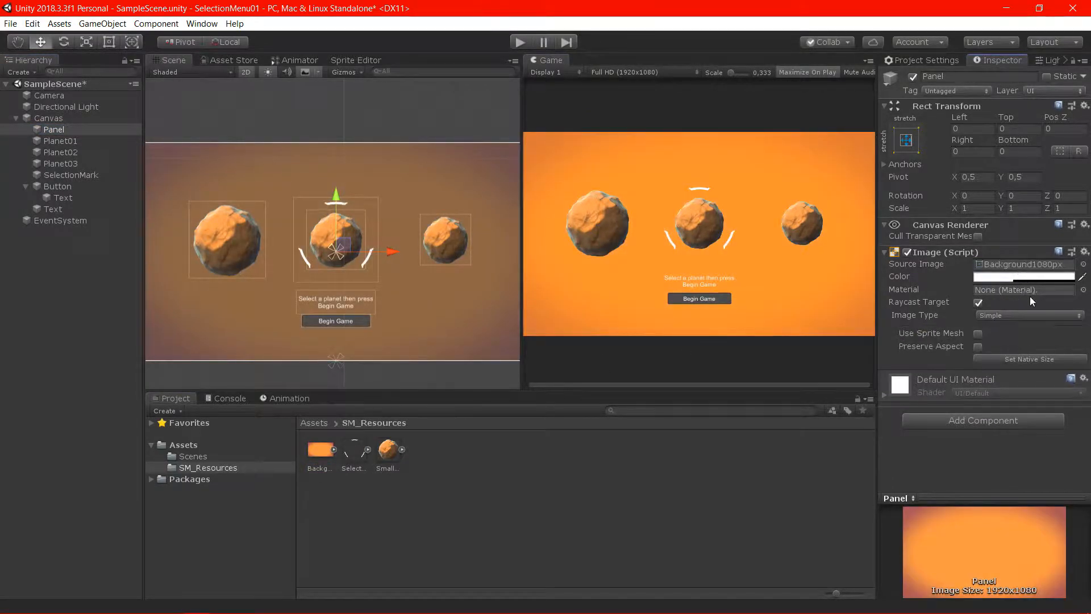
{"action": "left_click", "coordinate": [1066, 278]}
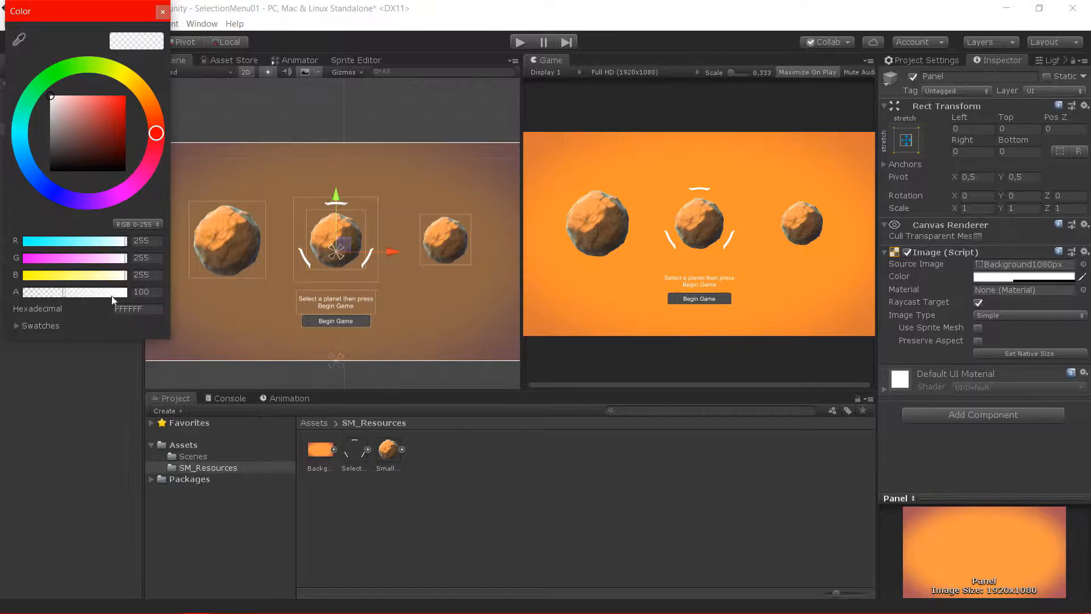
{"action": "left_click_drag", "start_coordinate": [68, 292], "coordinate": [159, 294]}
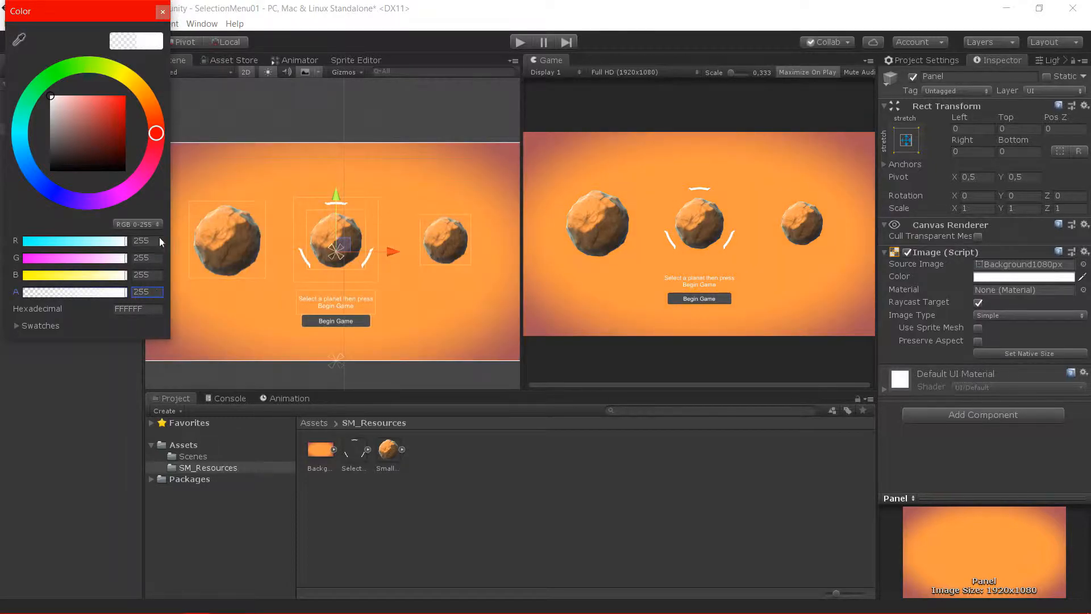
{"action": "left_click", "coordinate": [162, 12]}
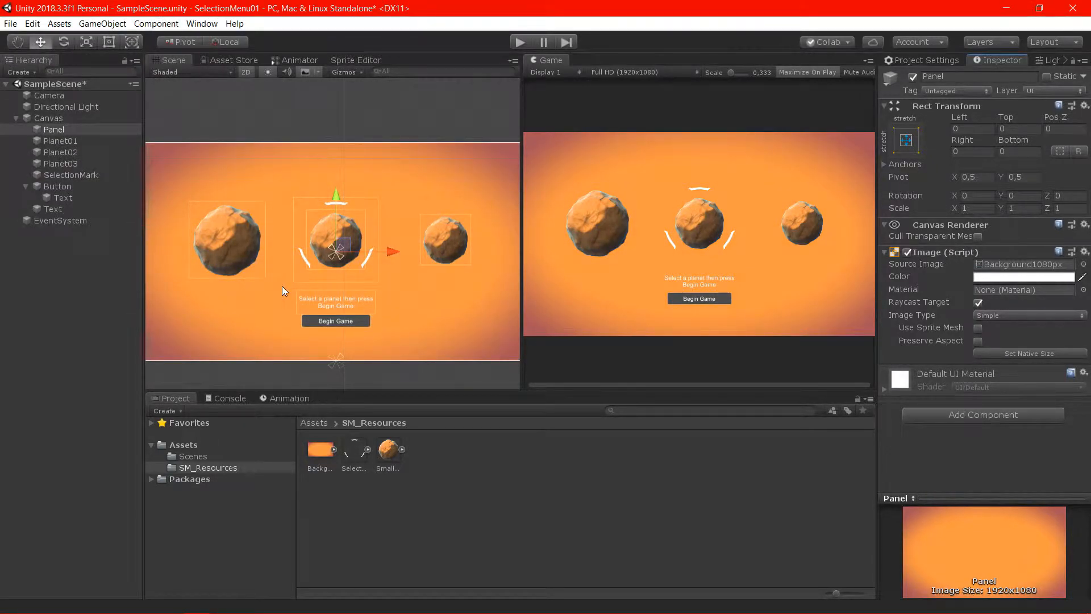